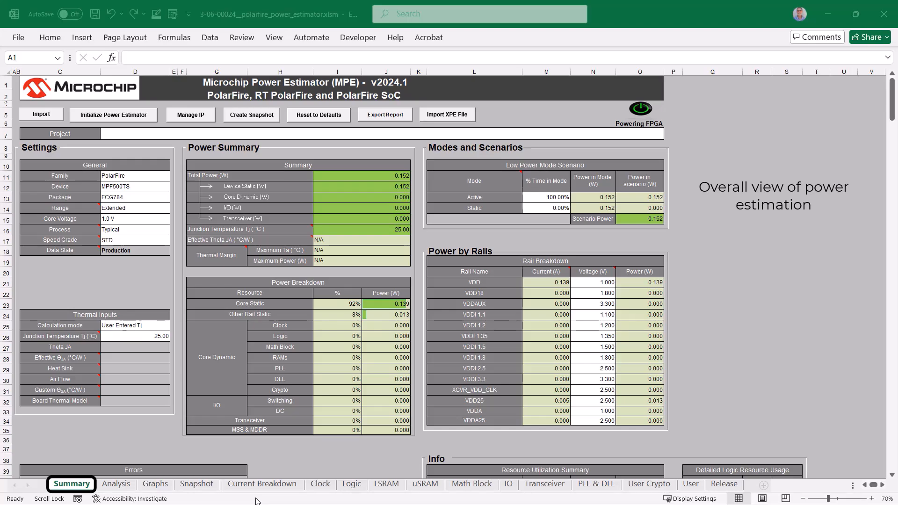
Step: Look through the Analysis, Graphs, Snapshot and Current Breakdown sheets of the power estimator workbook
left_click(116, 485)
left_click(116, 484)
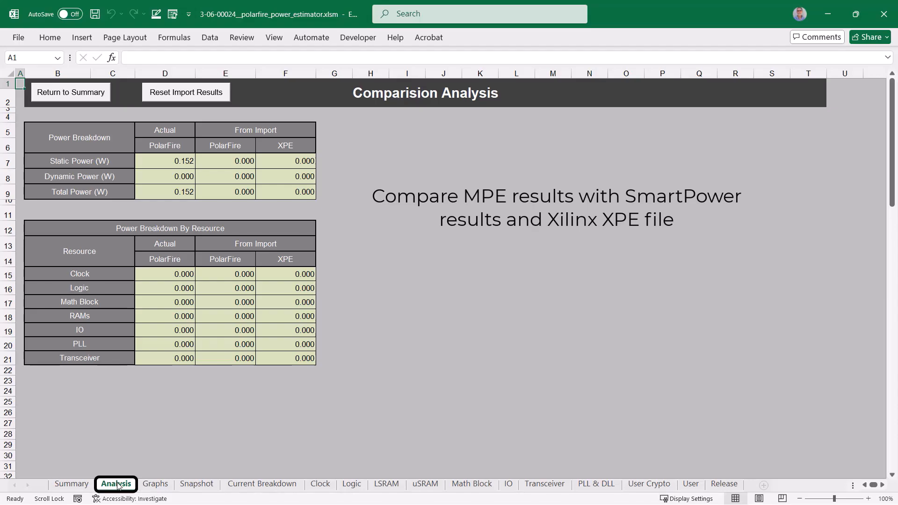
left_click(142, 484)
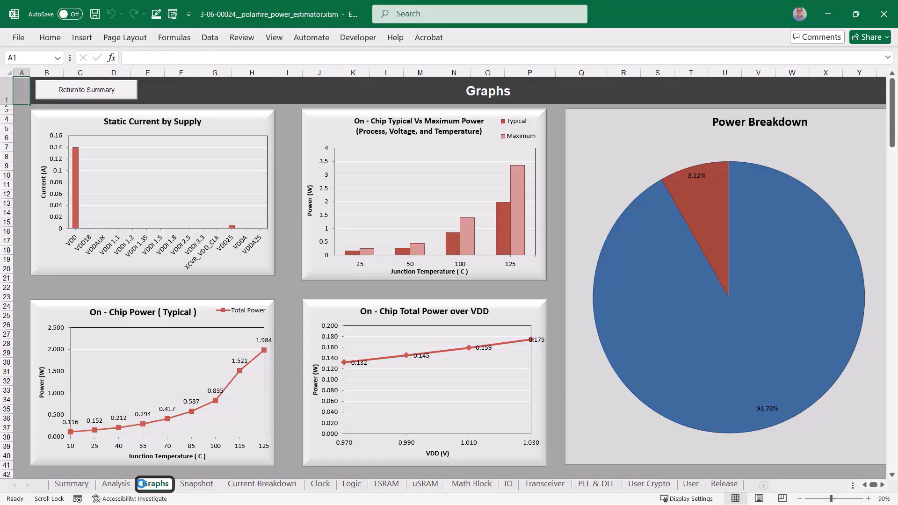
left_click(196, 485)
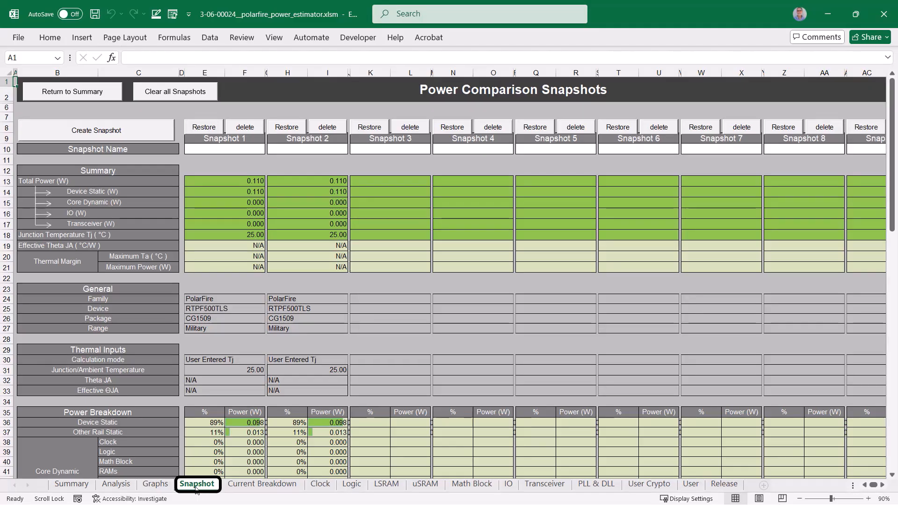
left_click(239, 486)
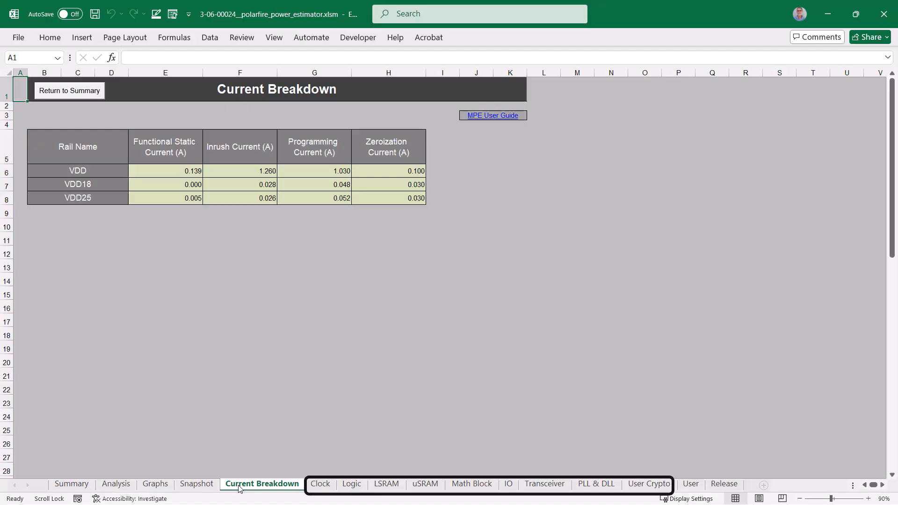
Step: Look through the resource sheets from Clock, Logic and the memory blocks to Transceiver, PLL & DLL, User Crypto and User
left_click(320, 485)
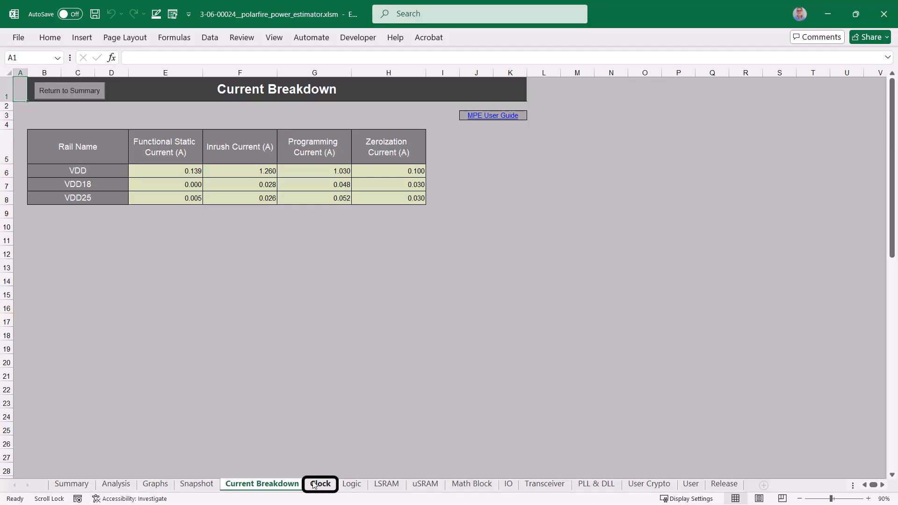
left_click(352, 484)
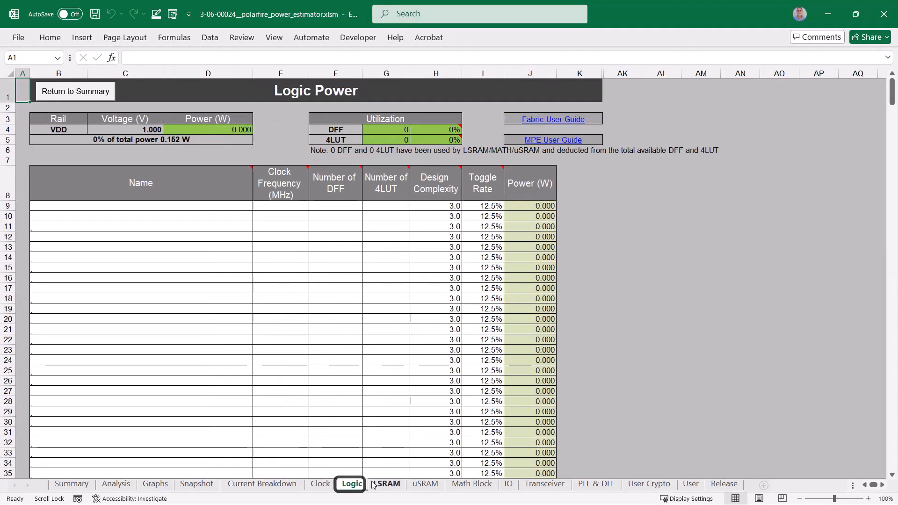
left_click(380, 484)
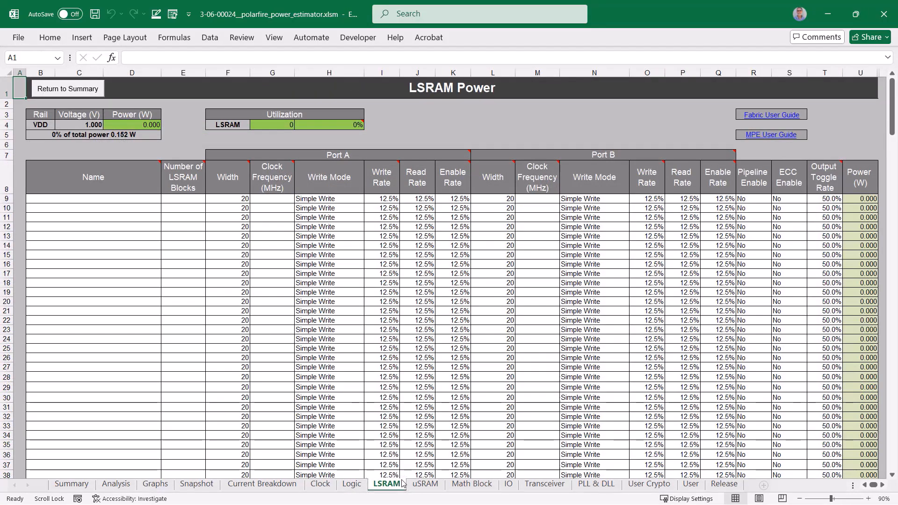
left_click(417, 486)
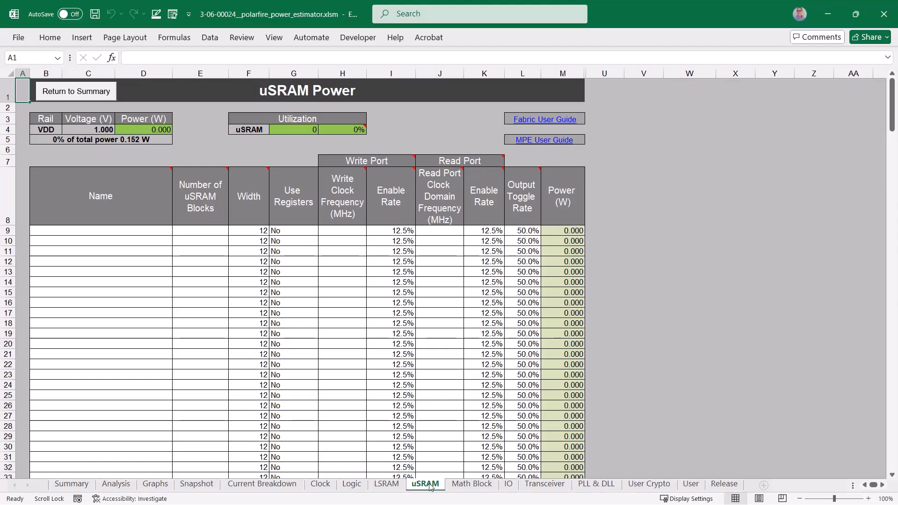
left_click(459, 486)
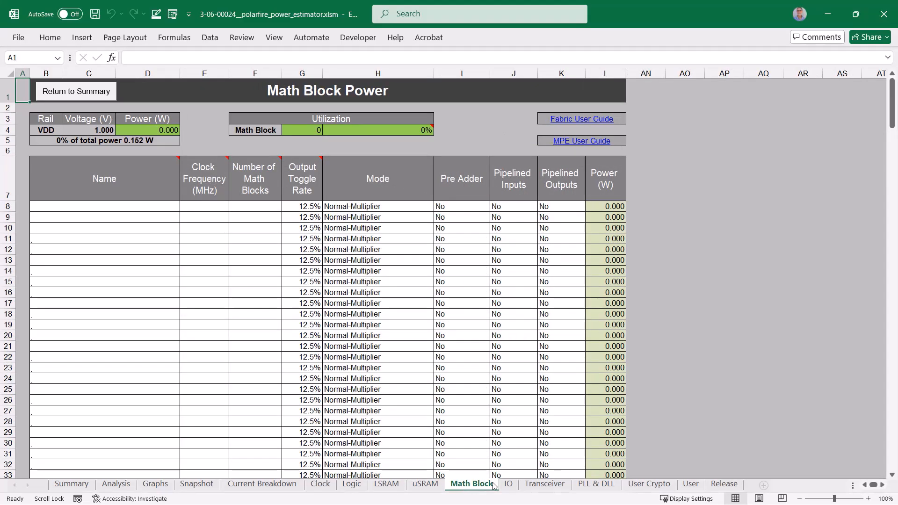
left_click(509, 487)
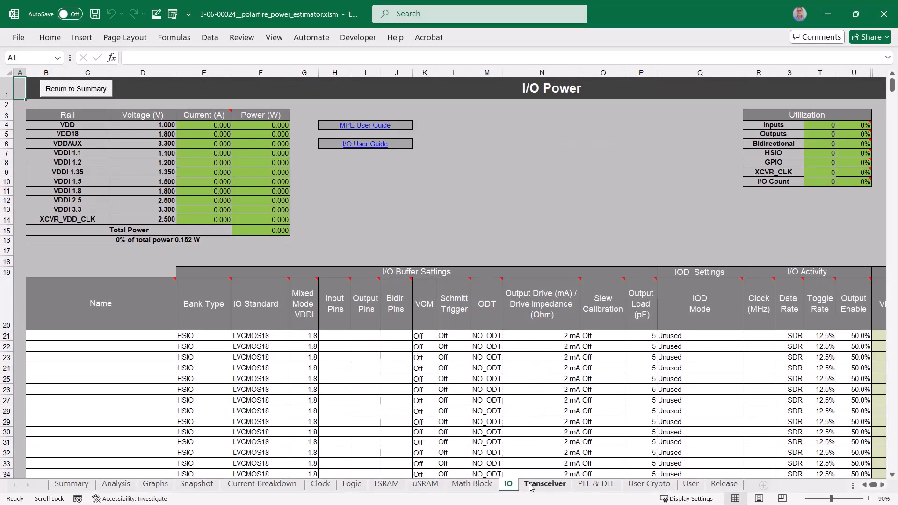
left_click(532, 488)
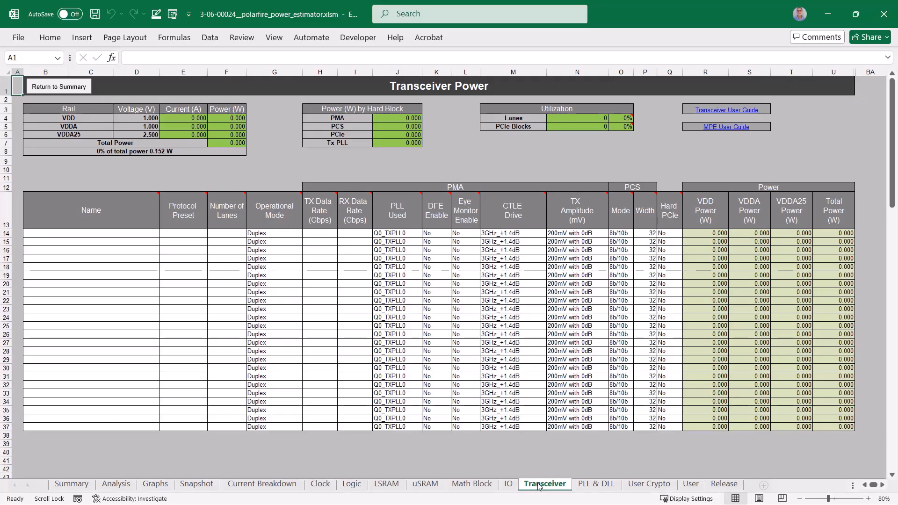
left_click(581, 483)
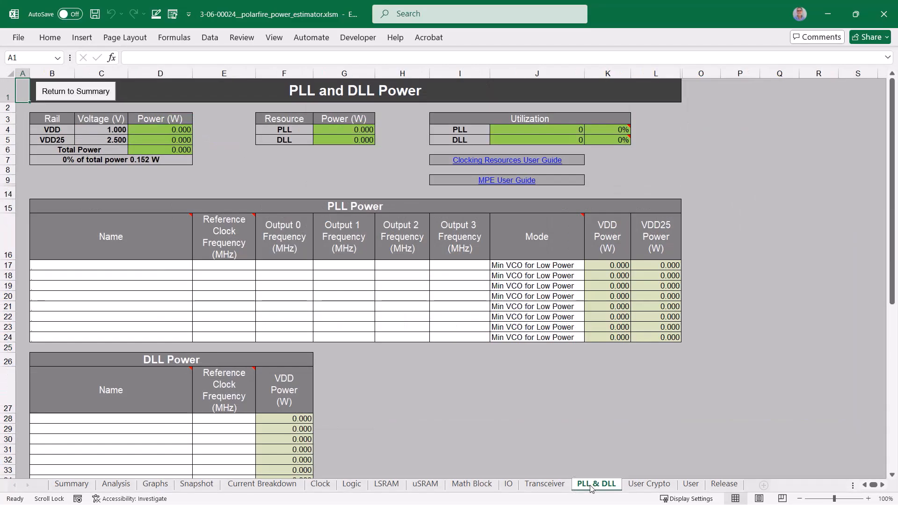
left_click(639, 487)
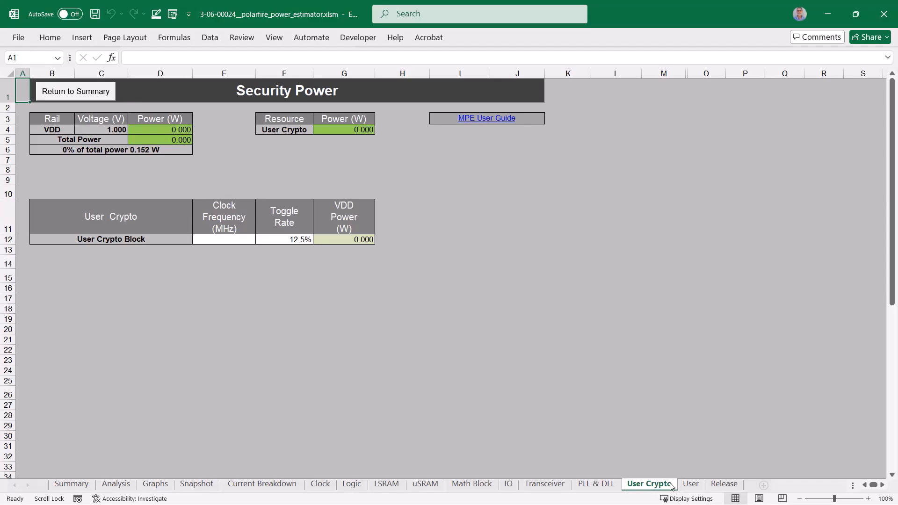
left_click(687, 485)
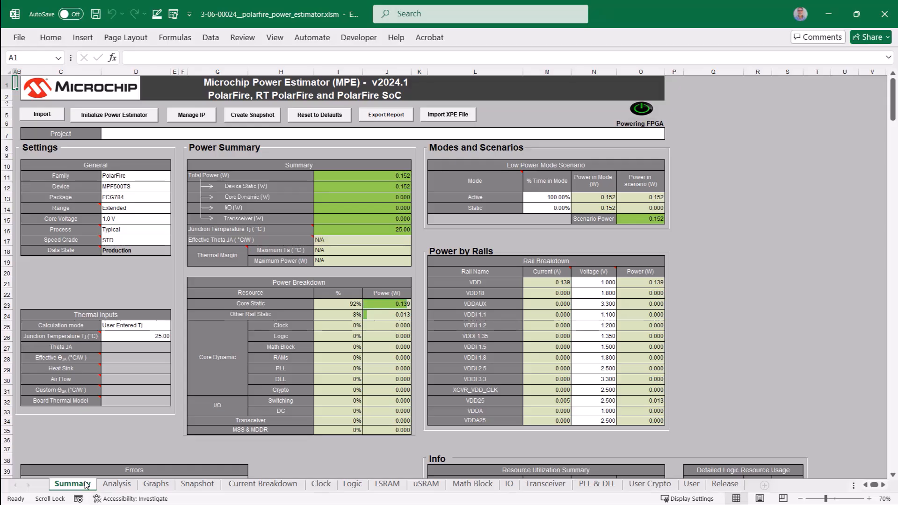
Step: From the Summary sheet, review the data import options and the Initialize Power Estimator settings without applying either
left_click(50, 119)
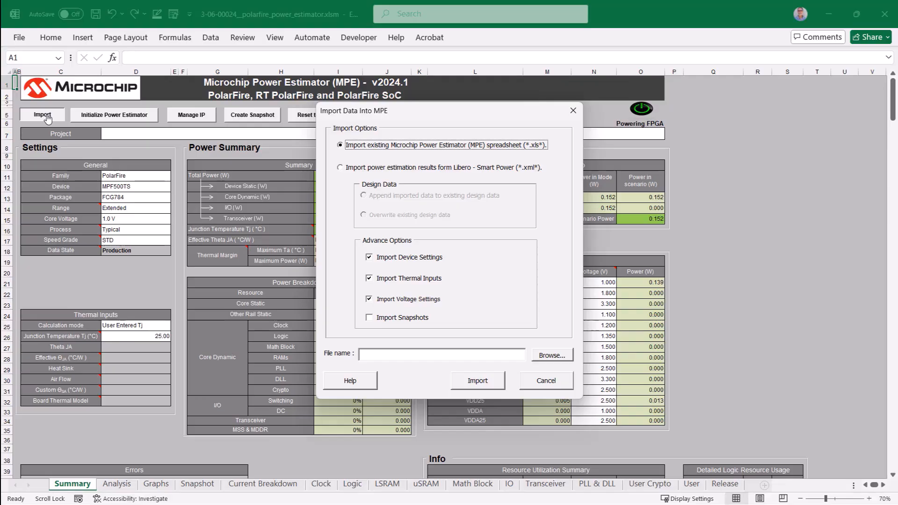
left_click(536, 385)
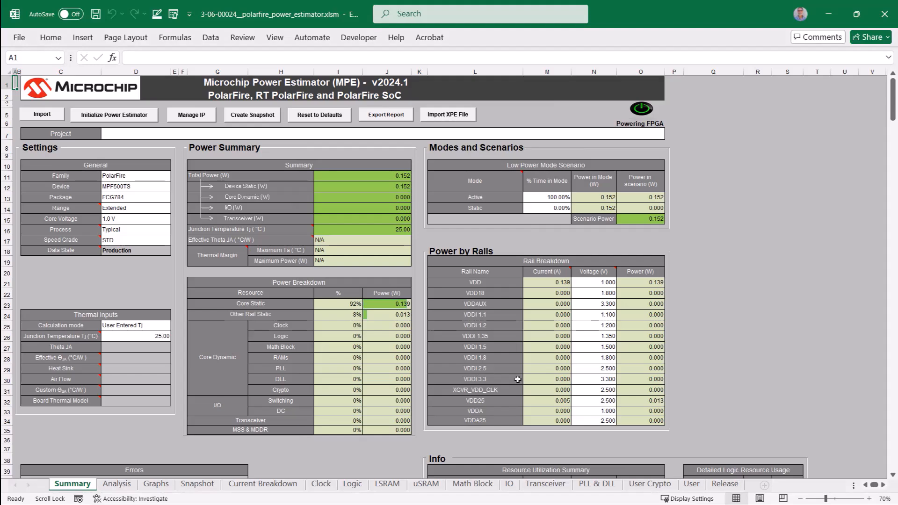
left_click(92, 117)
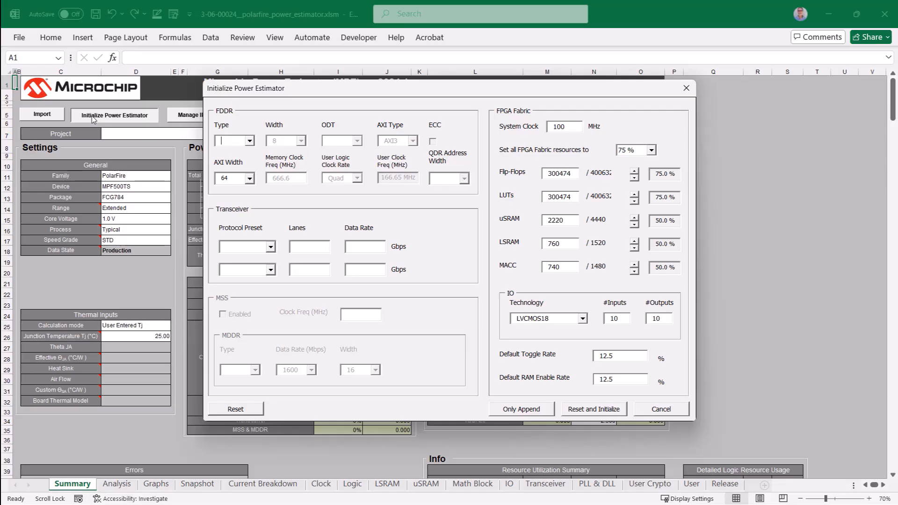
left_click(675, 413)
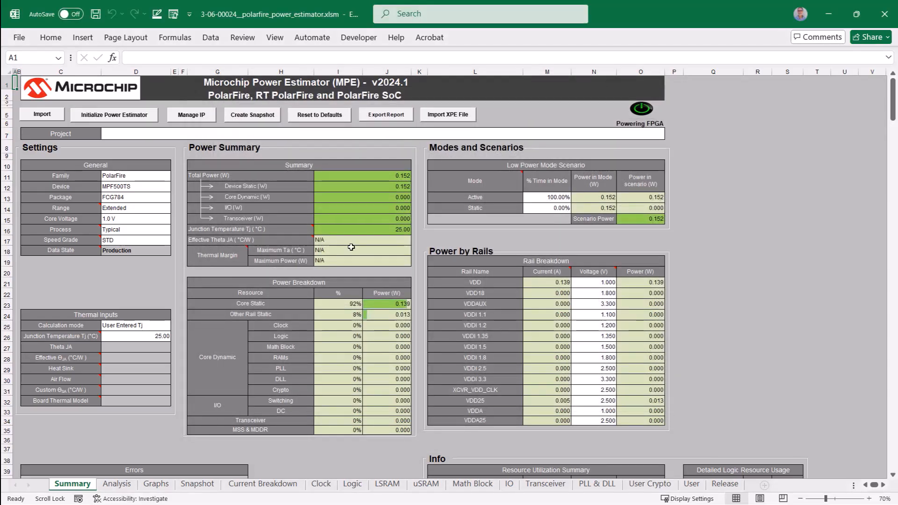
Step: Review the IP catalog and IP module list in the MPE IP Manager and the available reset options, without applying anything
left_click(180, 117)
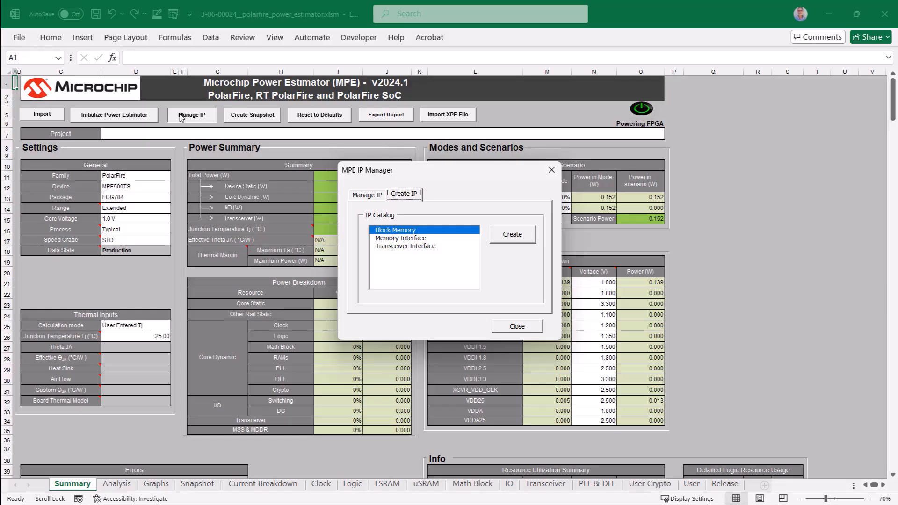
left_click(369, 202)
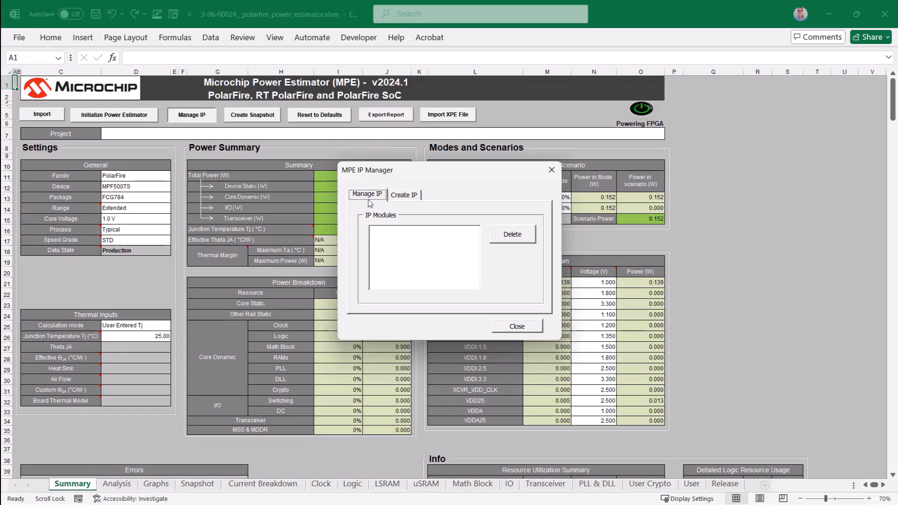
left_click(514, 326)
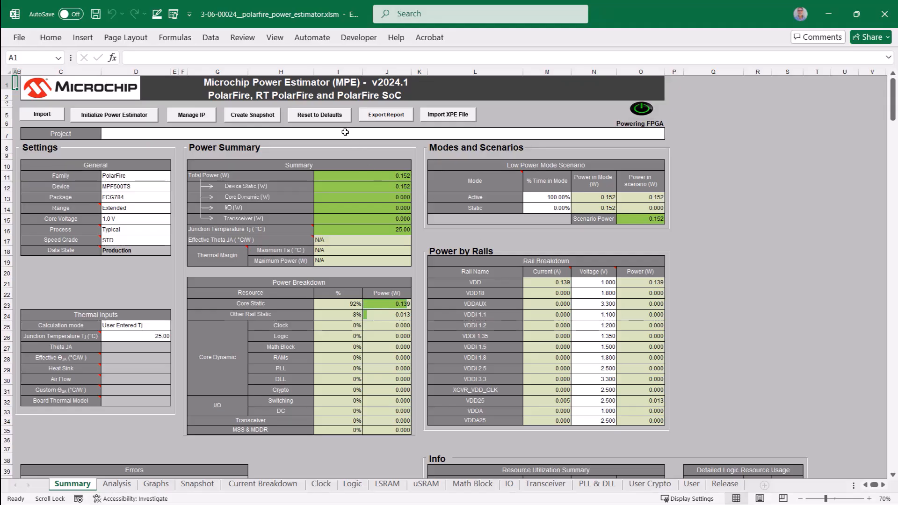
left_click(330, 117)
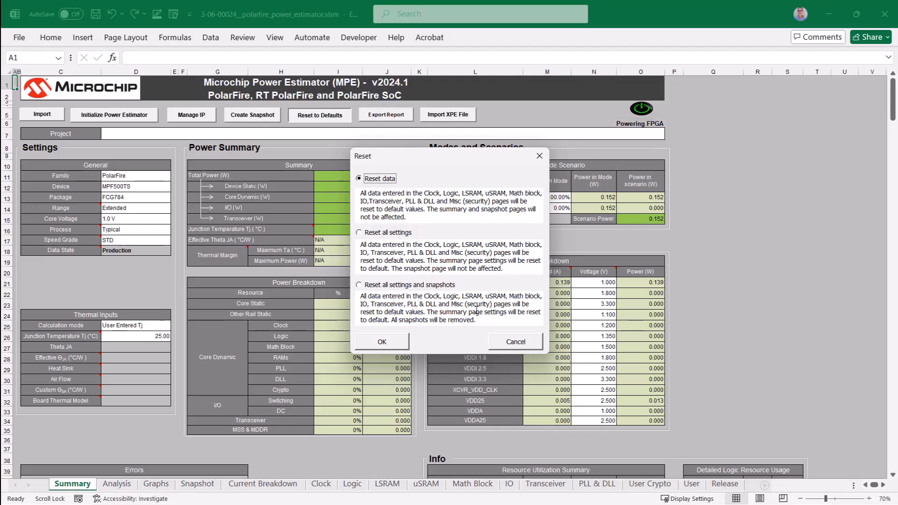
left_click(495, 350)
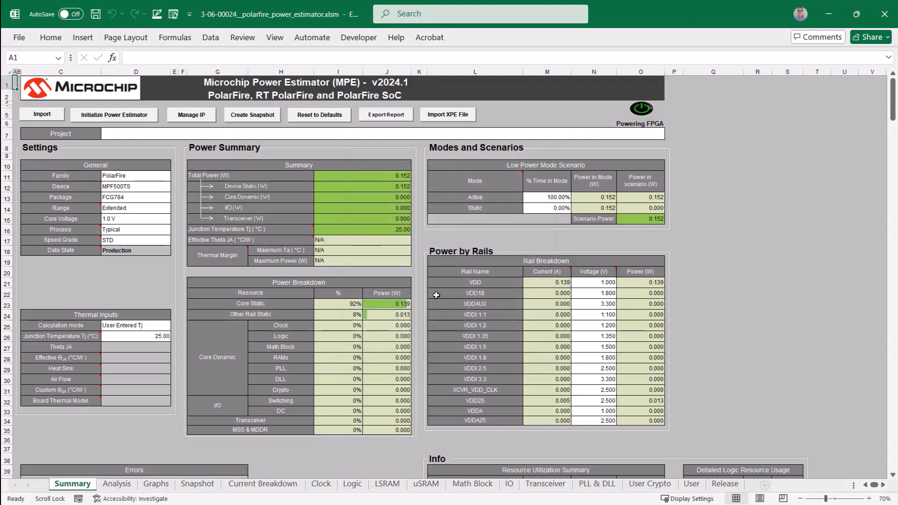
Step: Review the power report export options and the XPE file import dialog without exporting or importing anything
left_click(369, 121)
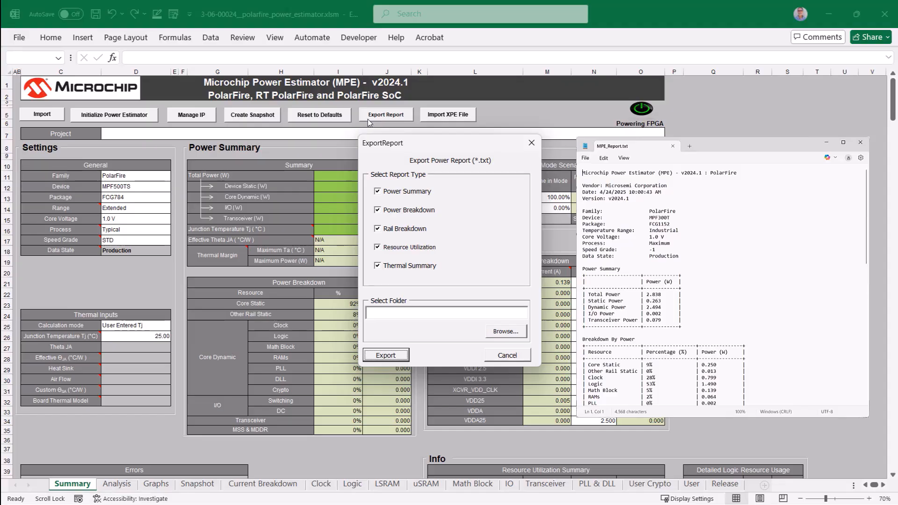
left_click(514, 359)
left_click(435, 122)
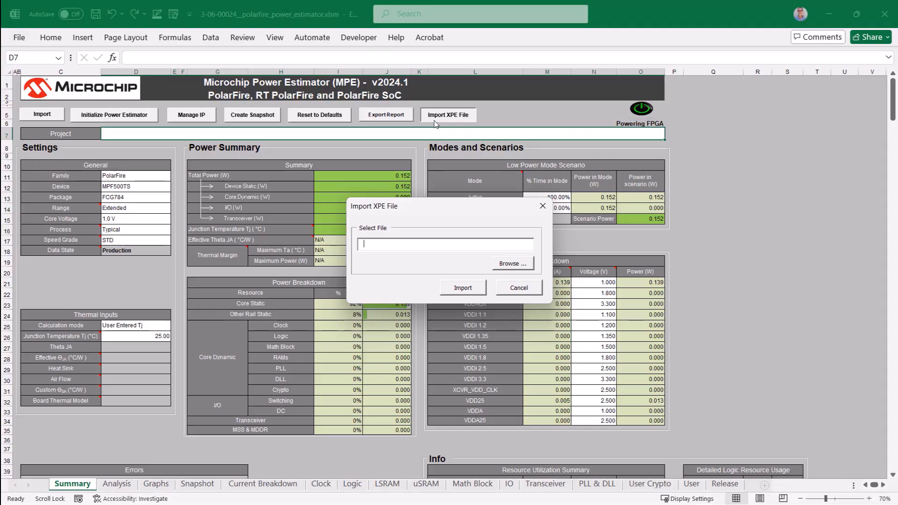
left_click(508, 287)
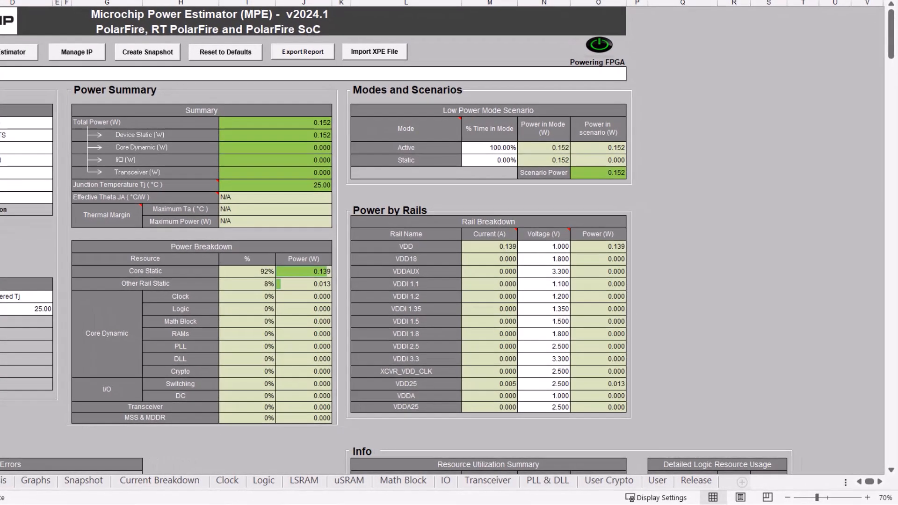
Step: Reset the estimator to defaults with the option Reset all settings and snapshots
left_click(217, 53)
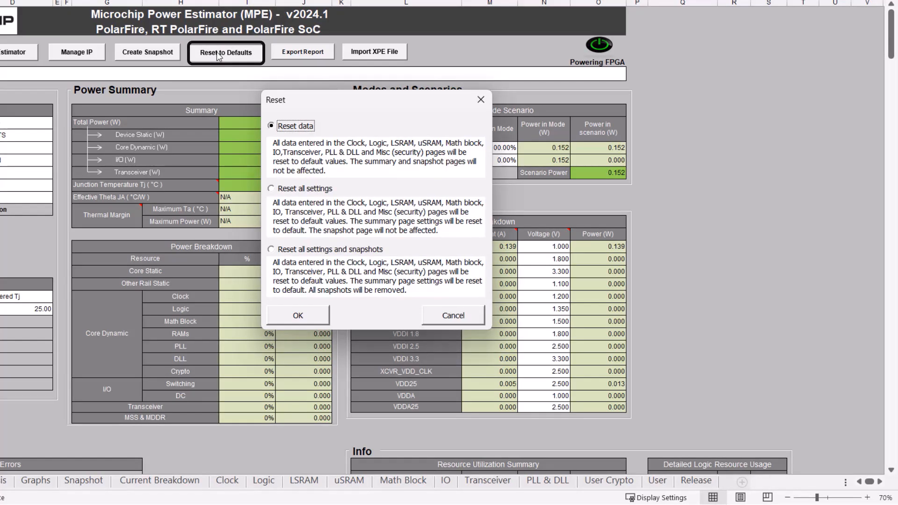
left_click(276, 252)
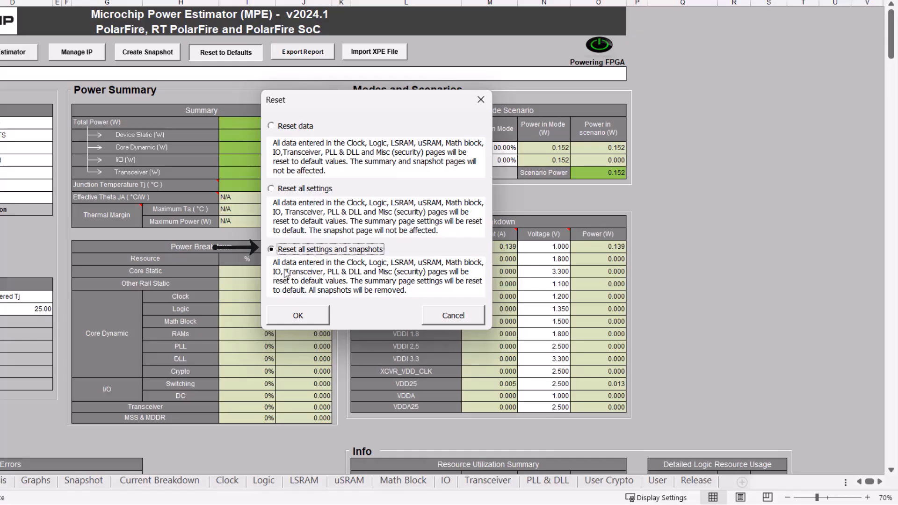
left_click(299, 316)
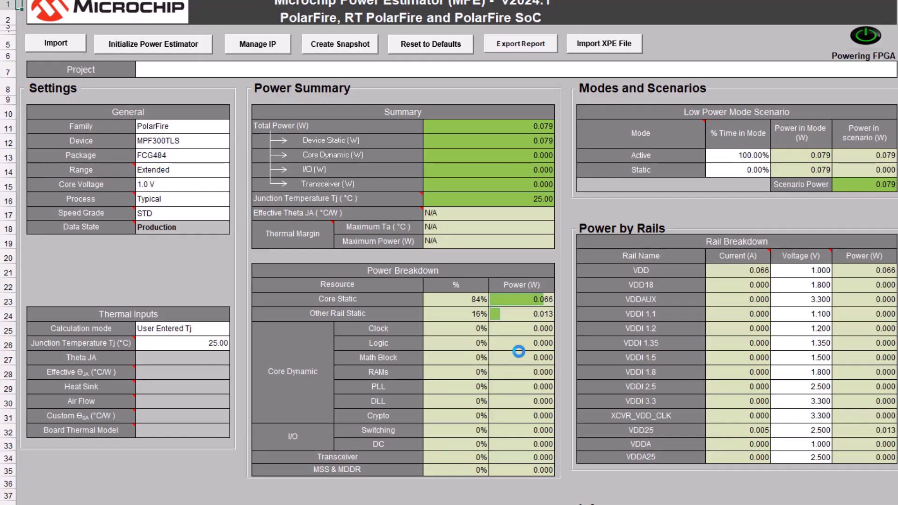
Step: Set the device to MPF300T and the package to FCG1152 in the General settings
left_click(210, 144)
left_click(237, 141)
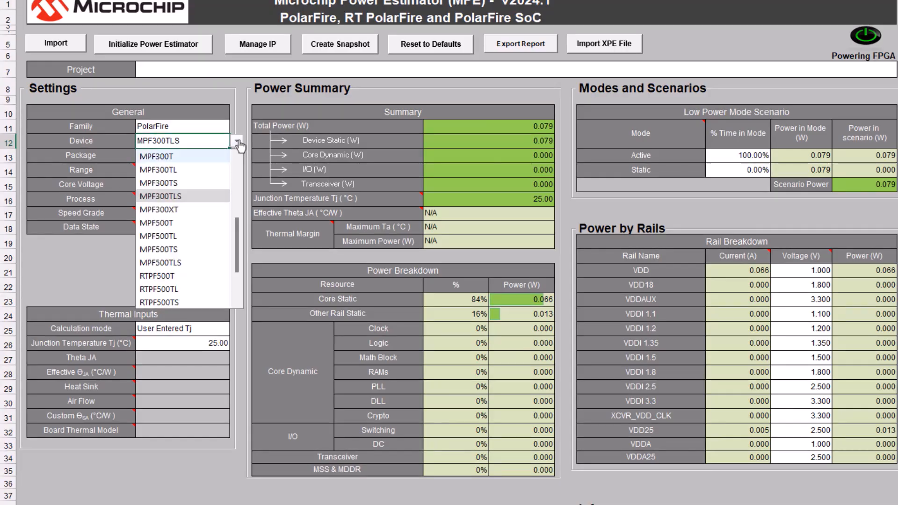
left_click(206, 156)
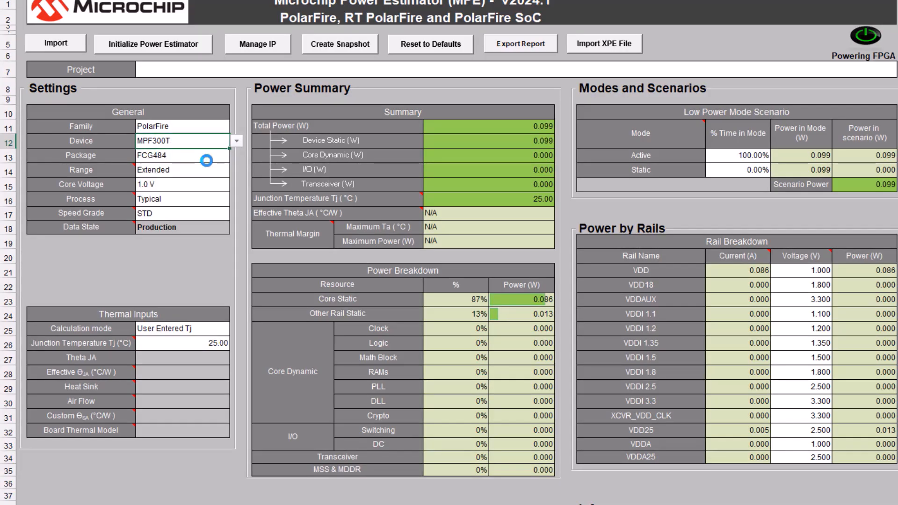
left_click(220, 156)
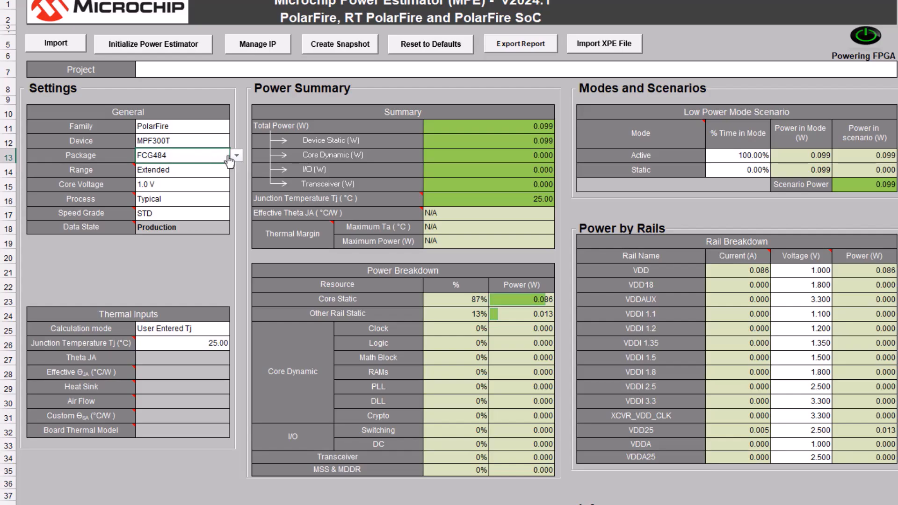
left_click(237, 158)
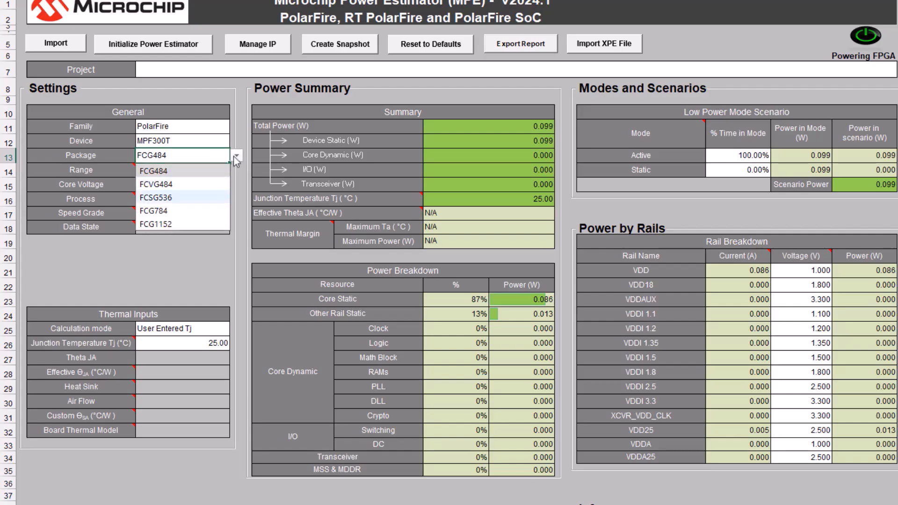
left_click(181, 225)
Step: Set the temperature range to Industrial in the General settings
left_click(205, 170)
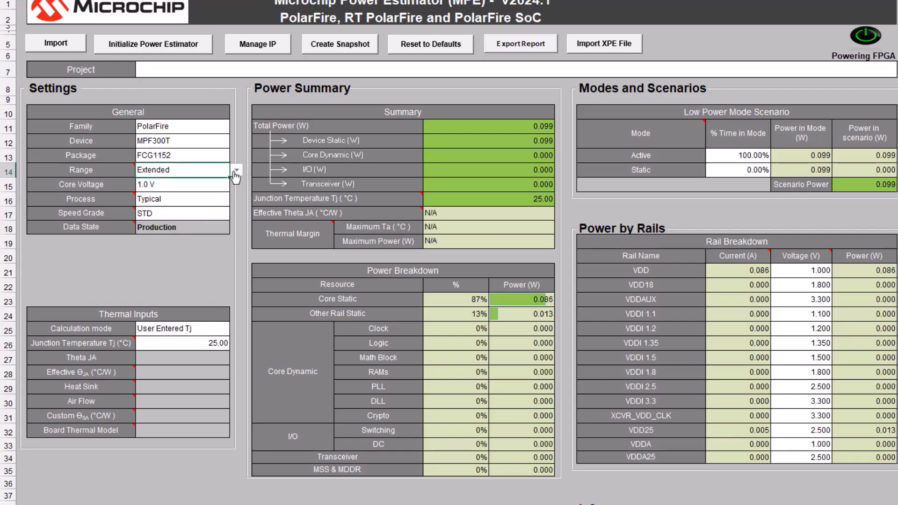
left_click(237, 170)
left_click(203, 201)
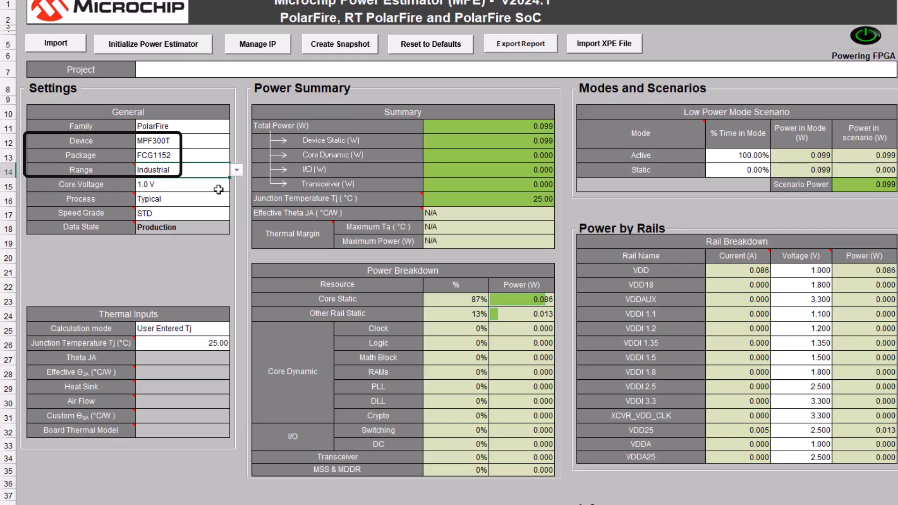
Step: Set the core voltage to 1.0 V and the process to Maximum in the General settings
left_click(218, 188)
left_click(237, 188)
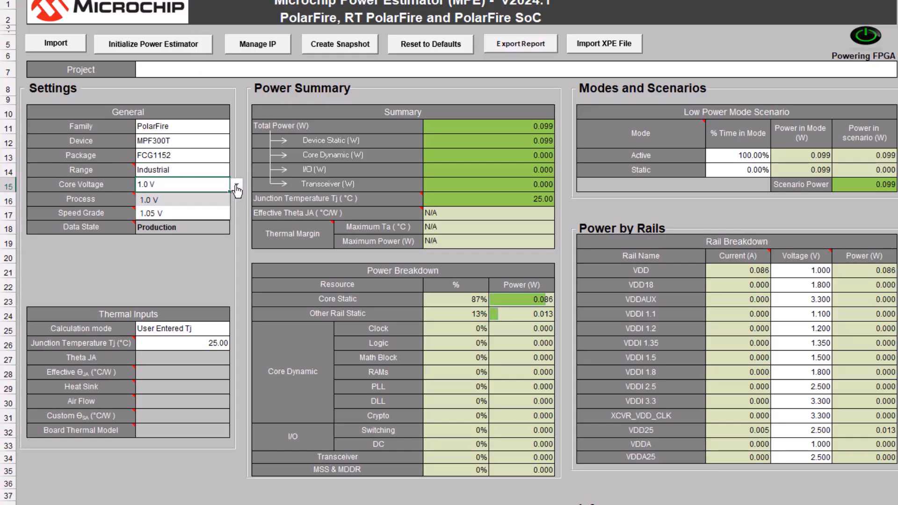
left_click(218, 200)
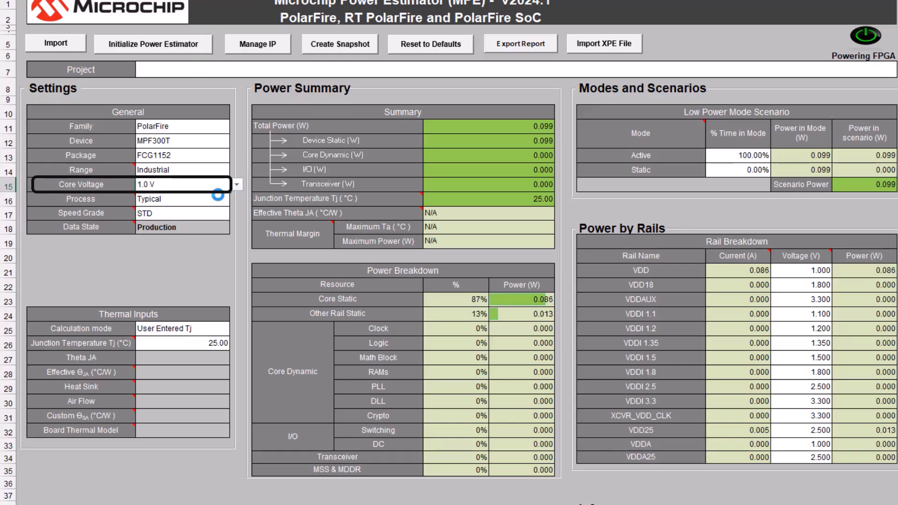
left_click(218, 199)
left_click(236, 200)
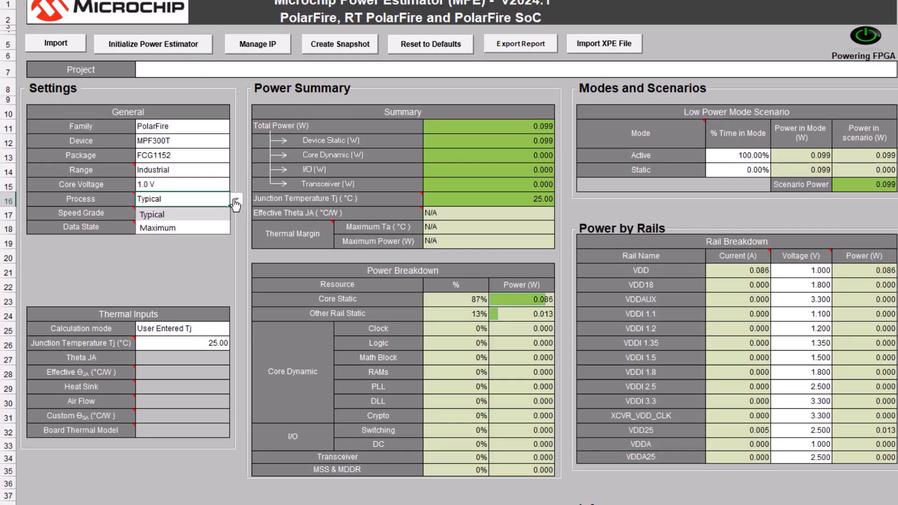
left_click(207, 228)
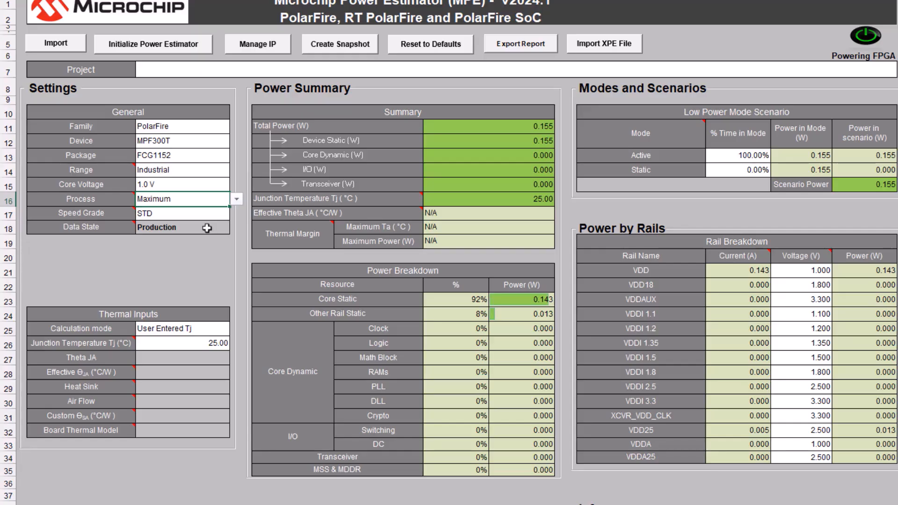
Step: Set the speed grade to -1 in the General settings
left_click(216, 215)
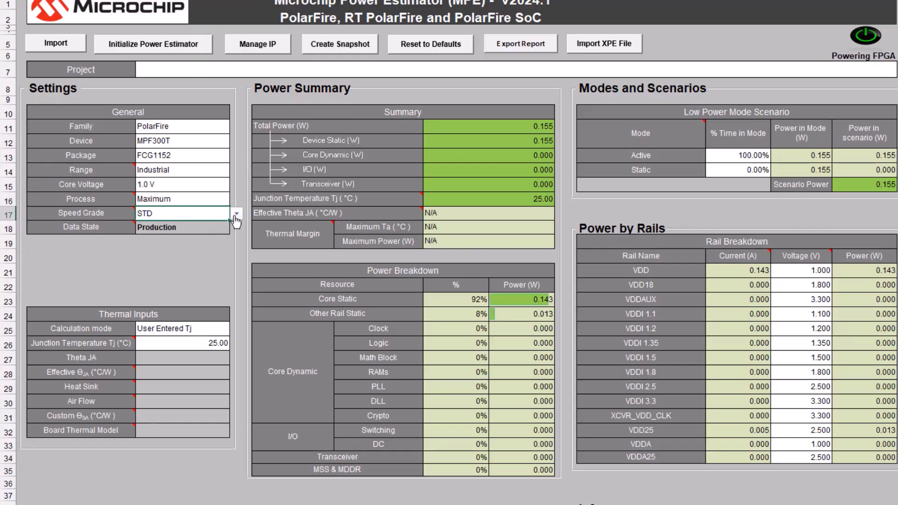
left_click(237, 214)
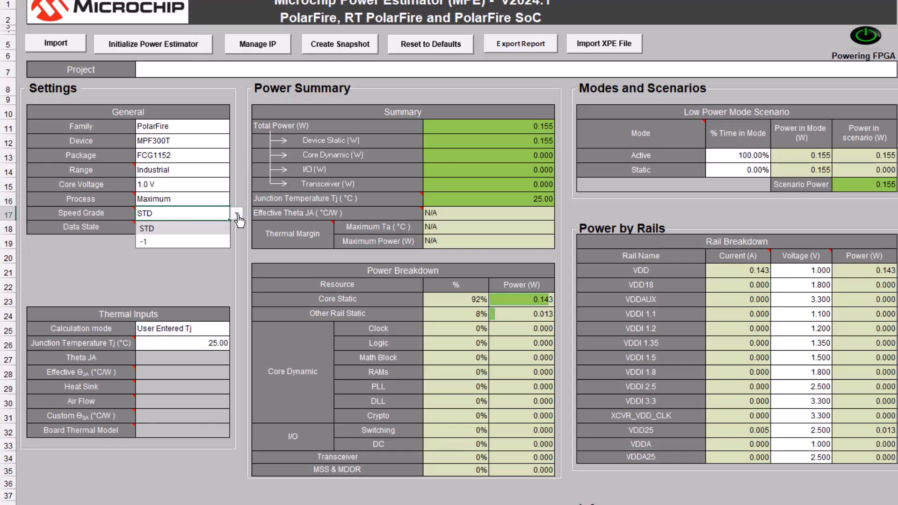
left_click(212, 242)
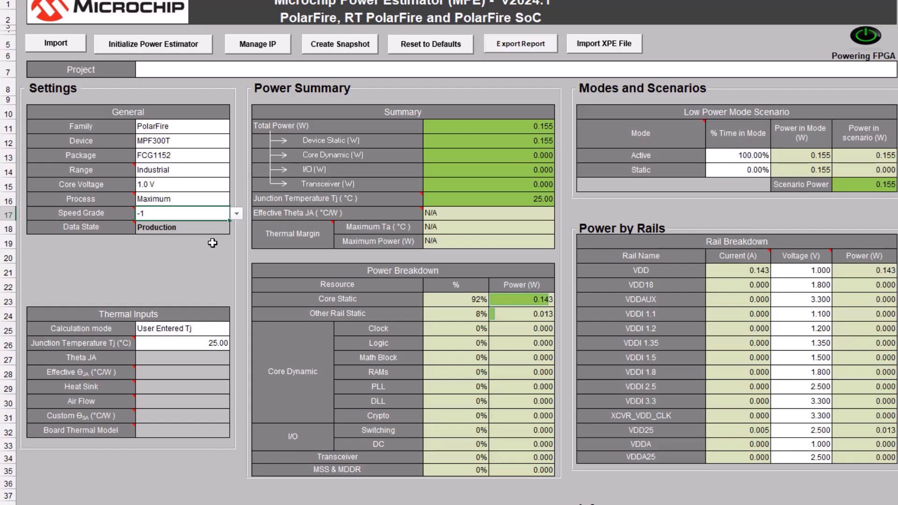
Step: Set the thermal calculation mode to Estimated Tj and the heat sink to None
left_click(217, 330)
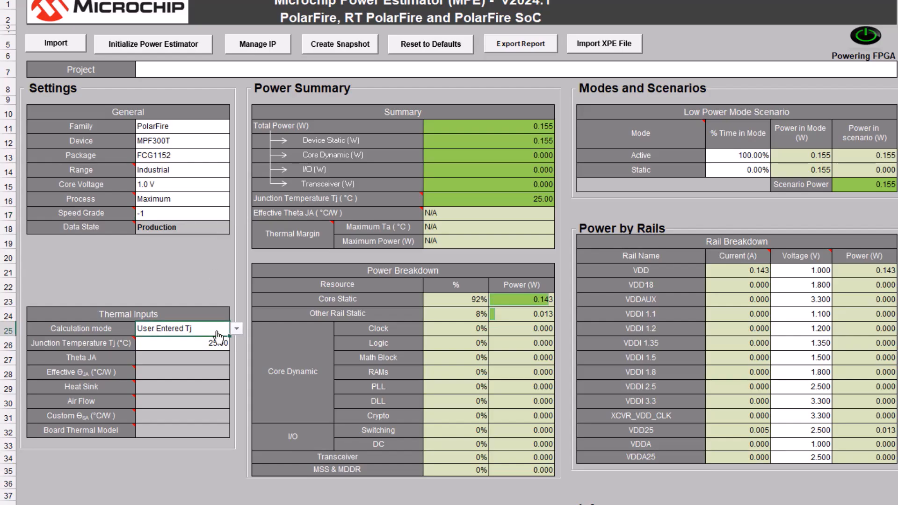
left_click(238, 329)
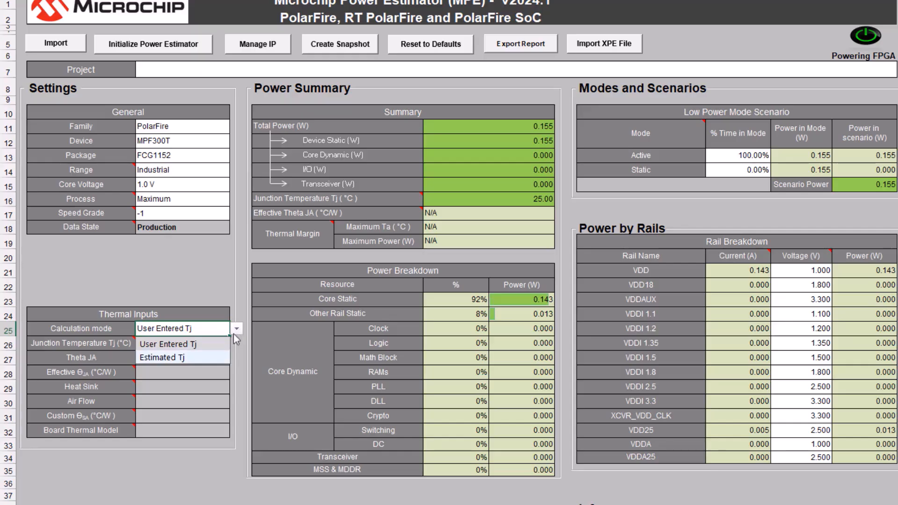
left_click(212, 357)
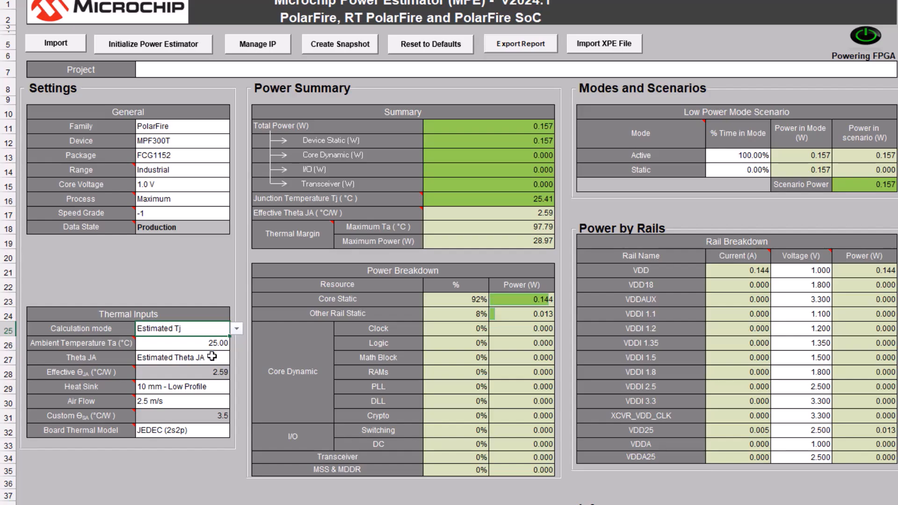
left_click(214, 389)
left_click(237, 387)
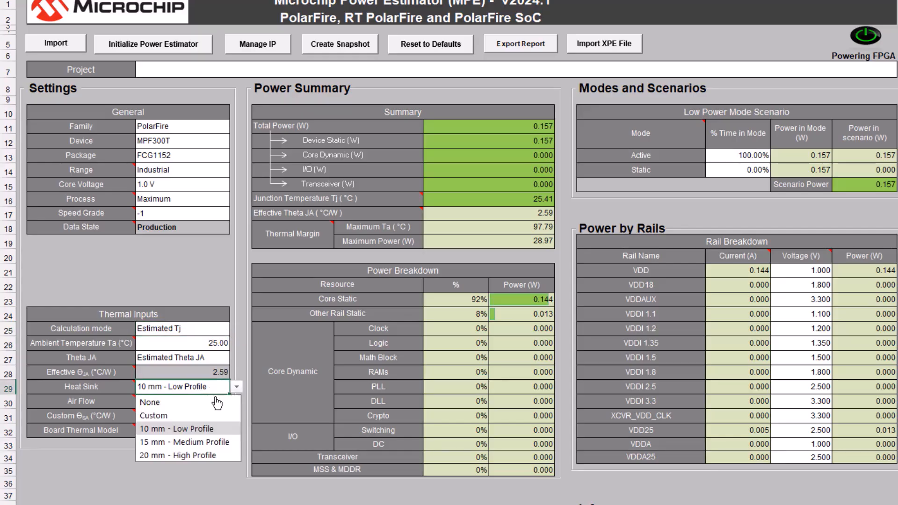
left_click(215, 402)
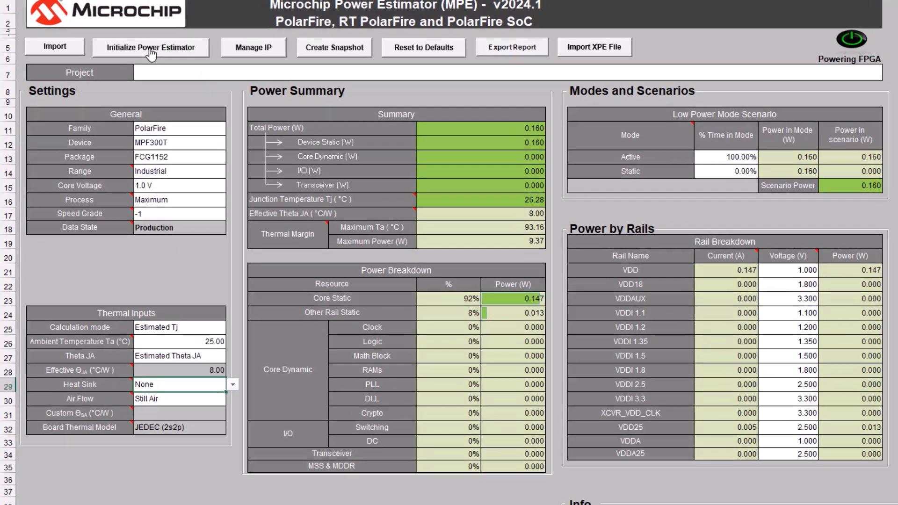
Step: Start initializing the power estimator and set the FPGA fabric system clock to 200 MHz
left_click(151, 46)
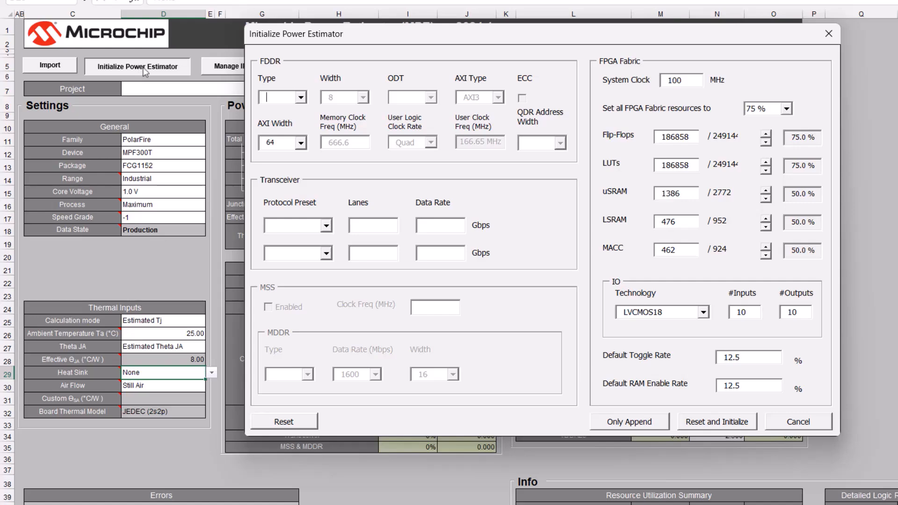
double_click(686, 79)
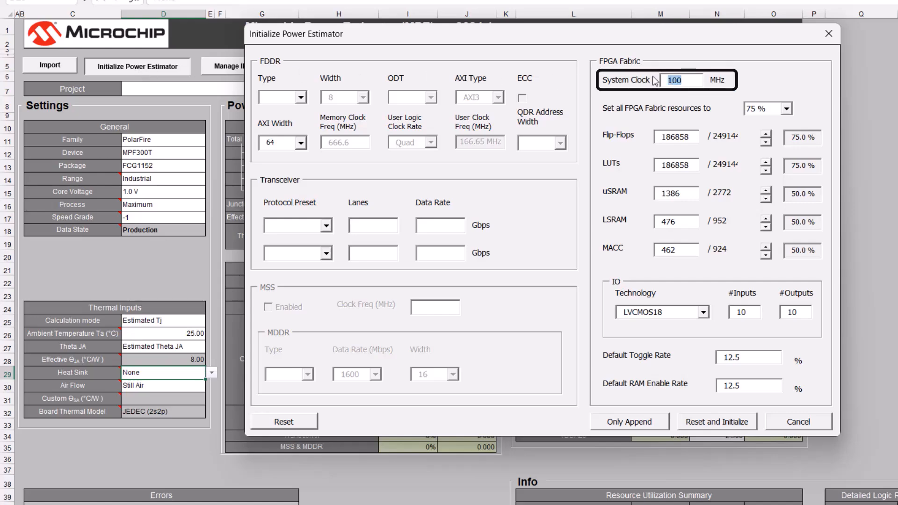
type("200")
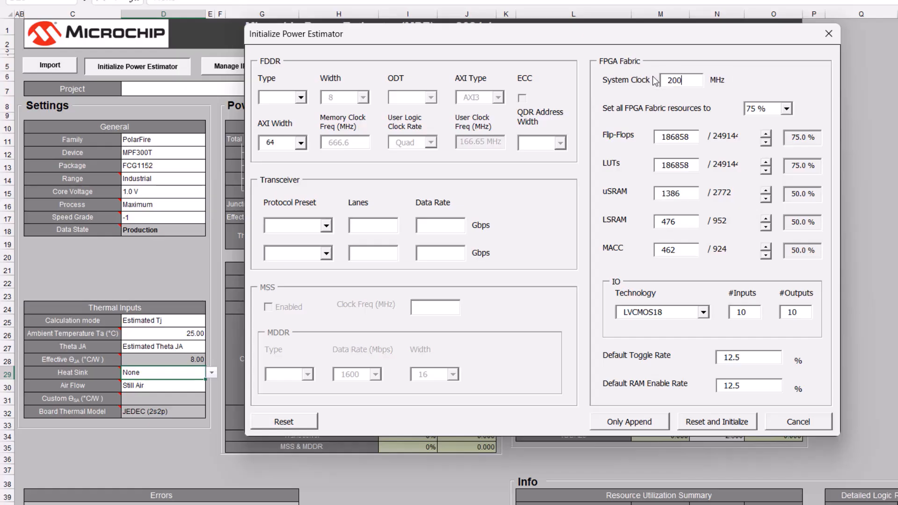
Step: Set the FPGA fabric resources to 217000 flip-flops and 198000 LUTs
left_click_drag(691, 135, 644, 138)
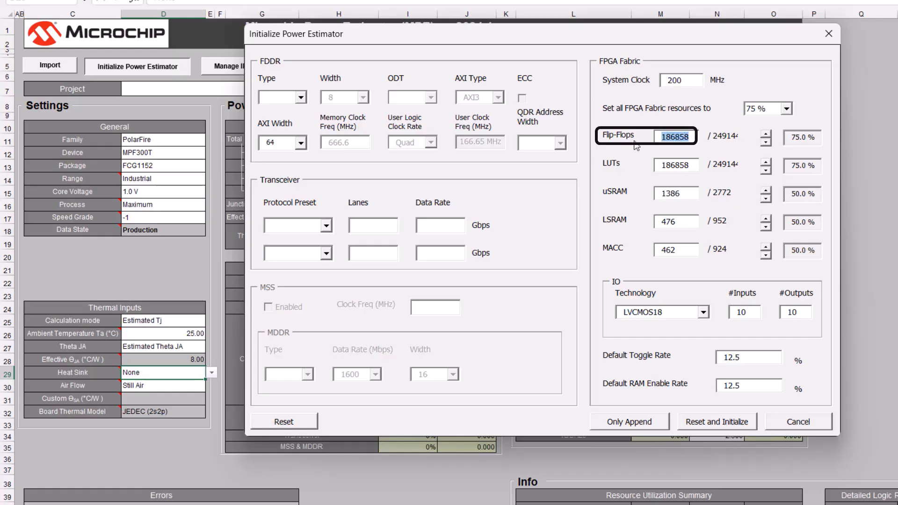
type("217000")
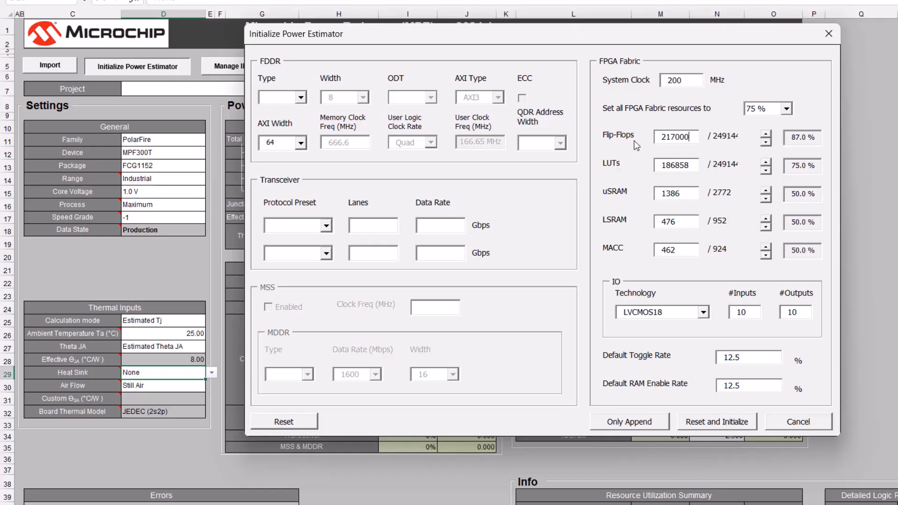
double_click(655, 170)
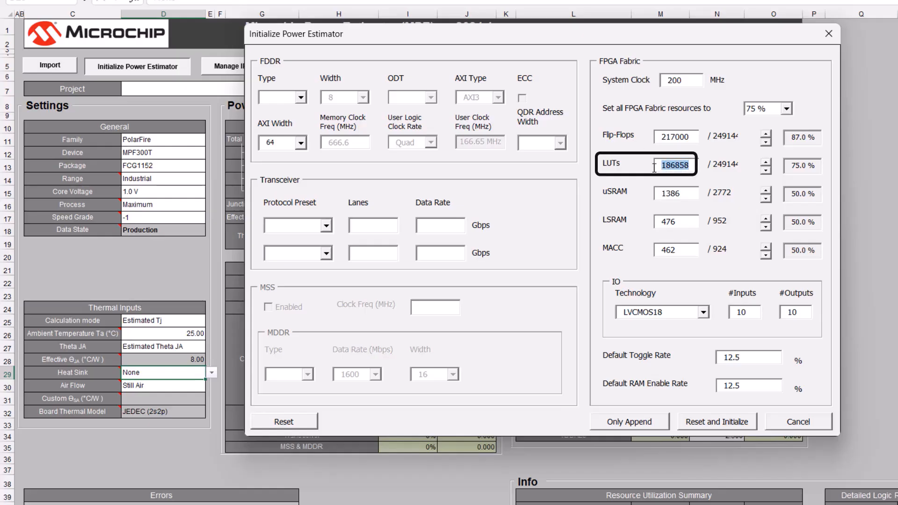
type("198000")
Step: Set the uSRAM, LSRAM and MACC counts to 200 each in the FPGA fabric resources
double_click(649, 197)
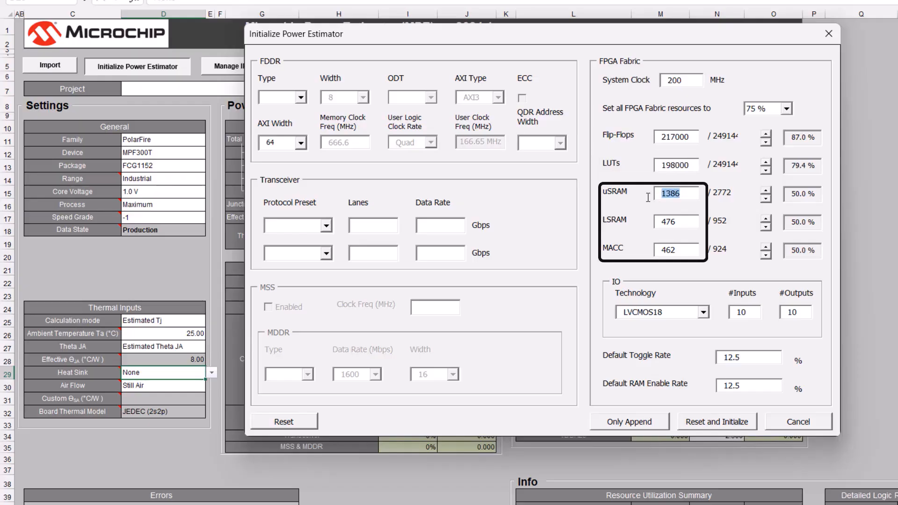
type("200")
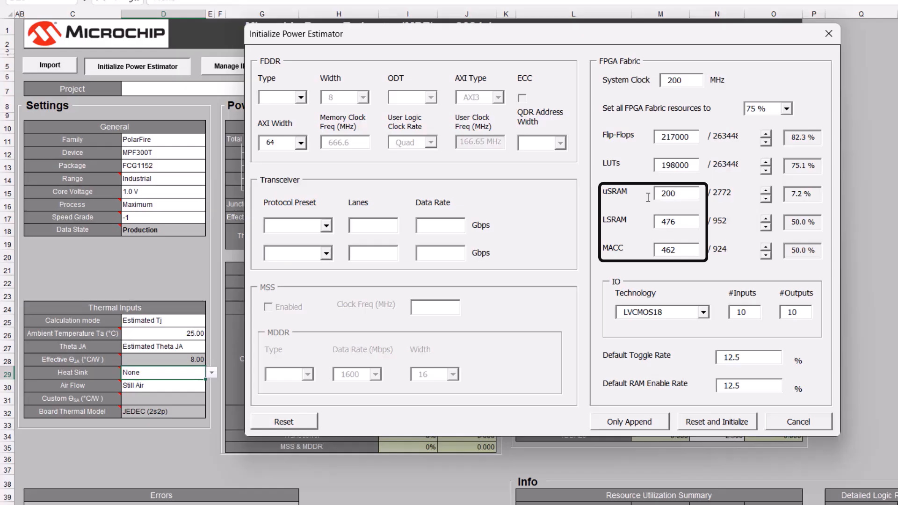
double_click(668, 222)
type("200")
left_click_drag(679, 251, 654, 255)
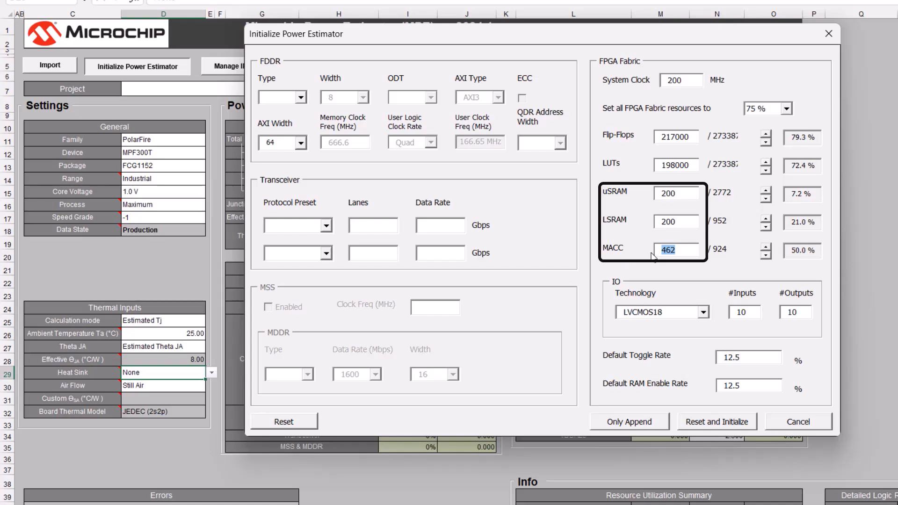
type("200")
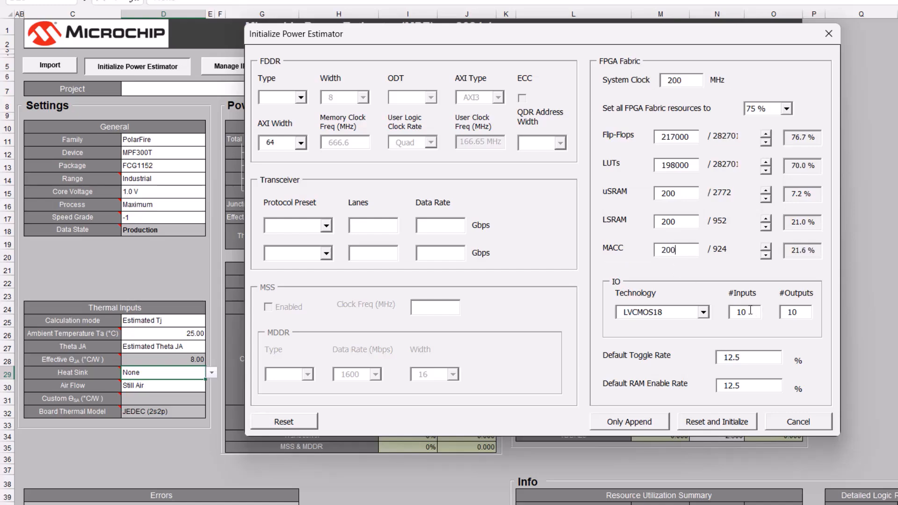
Step: Set the LVCMOS18 IO to 1 input and 5 outputs, and reset and initialize the estimator with the specified values
left_click_drag(752, 312, 729, 311)
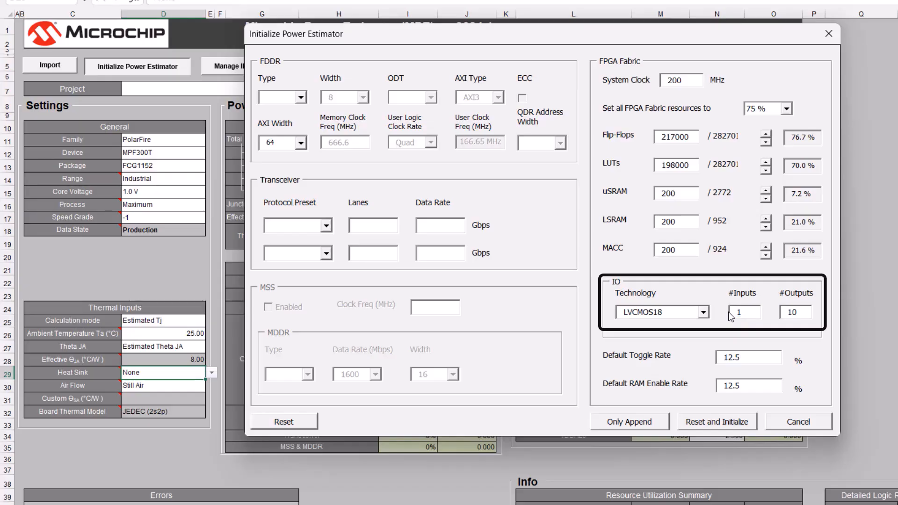
left_click_drag(808, 312, 782, 319)
type("5")
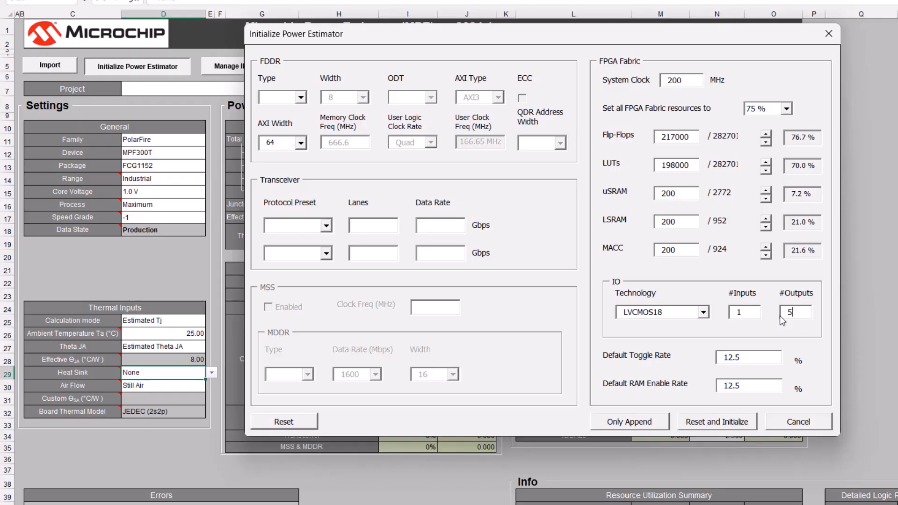
left_click(729, 420)
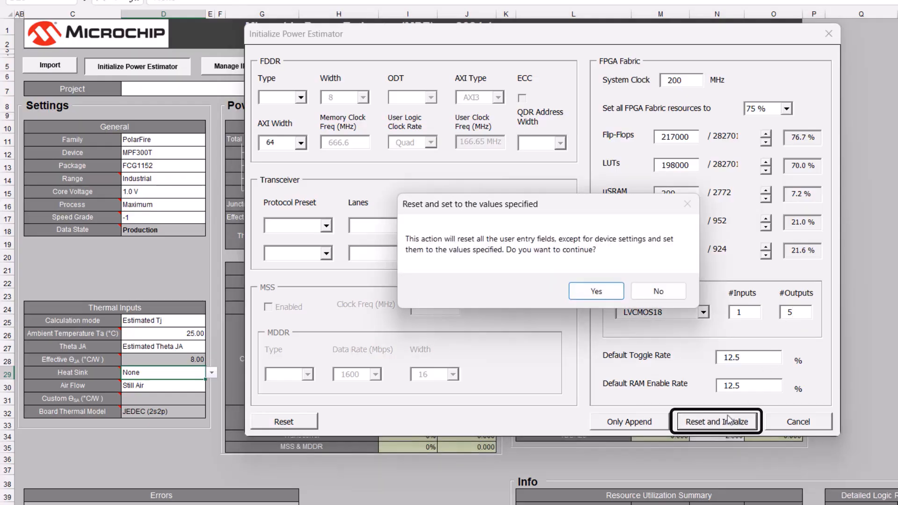
left_click(593, 295)
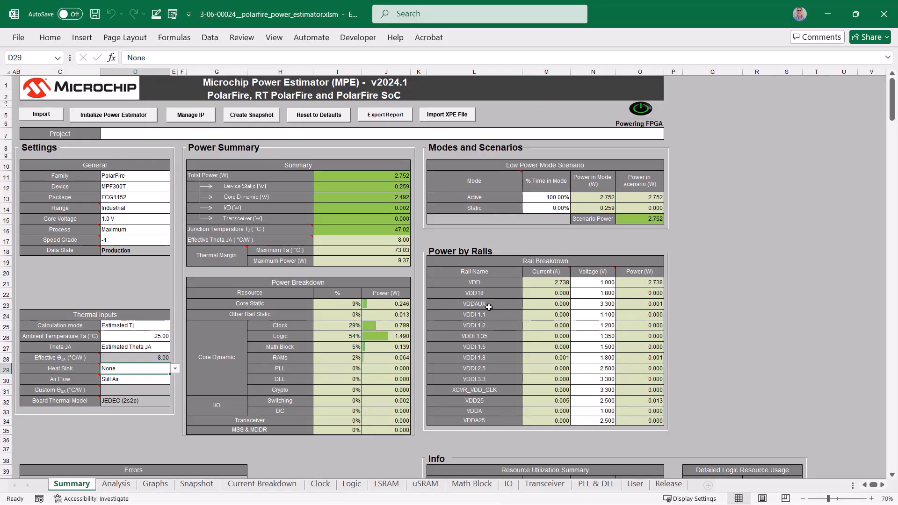
Step: Review the System Clock entries on the Clock, Logic and LSRAM sheets, including the Port A width options for LSRAM
left_click(320, 484)
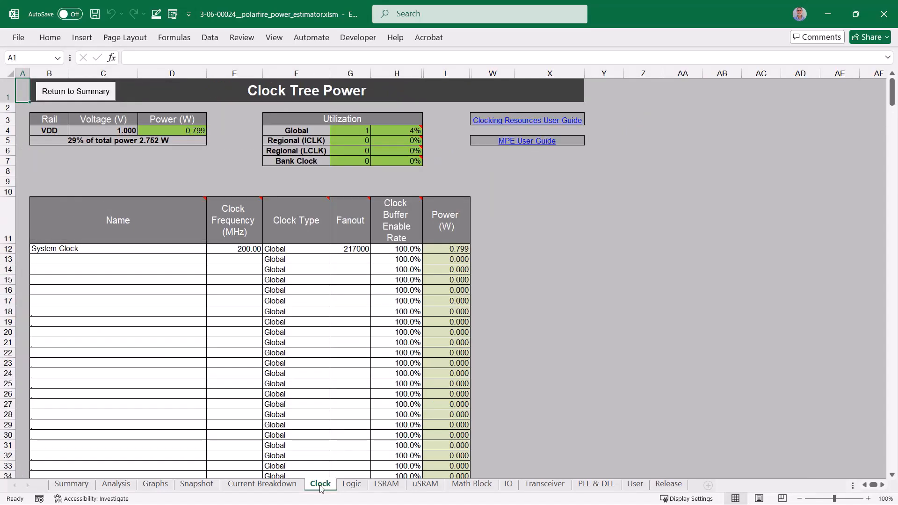
left_click(352, 485)
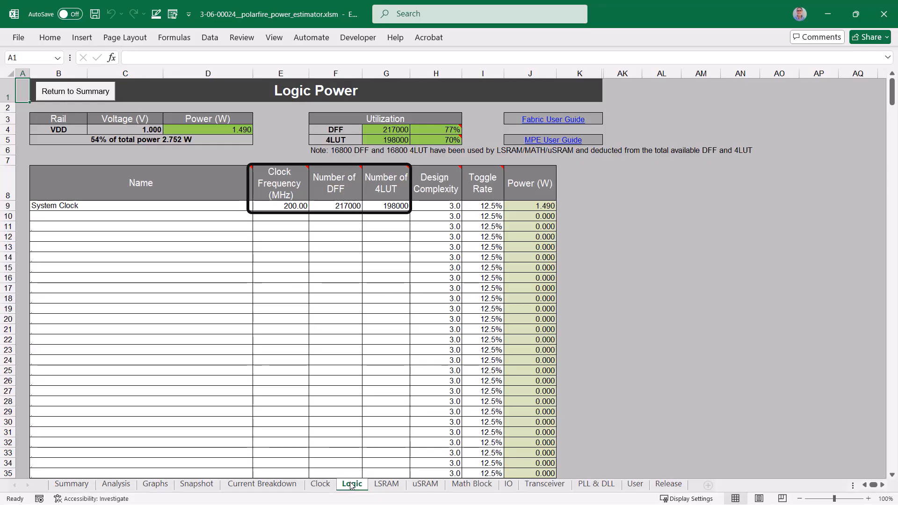
left_click(375, 484)
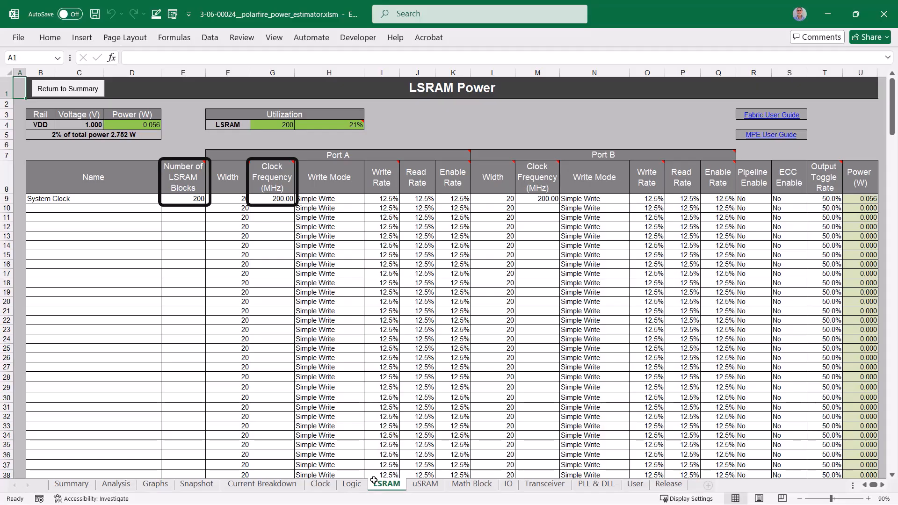
left_click(246, 200)
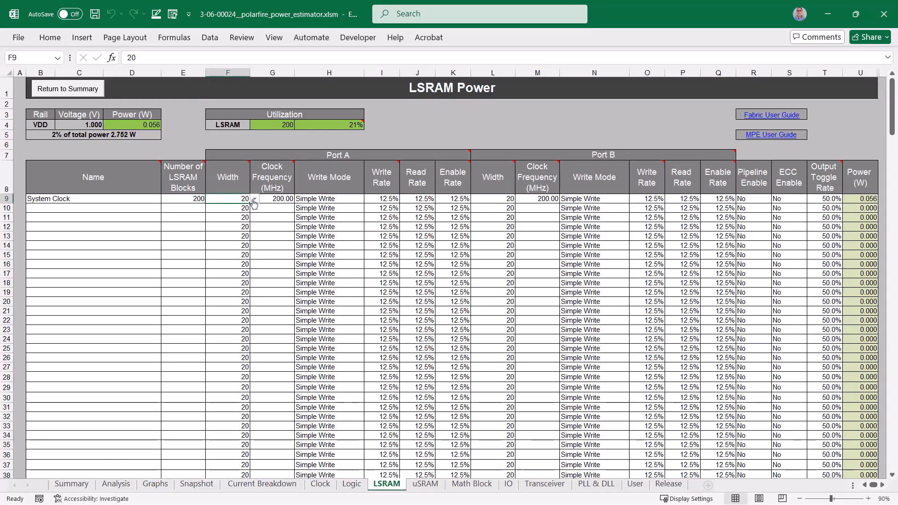
left_click(255, 200)
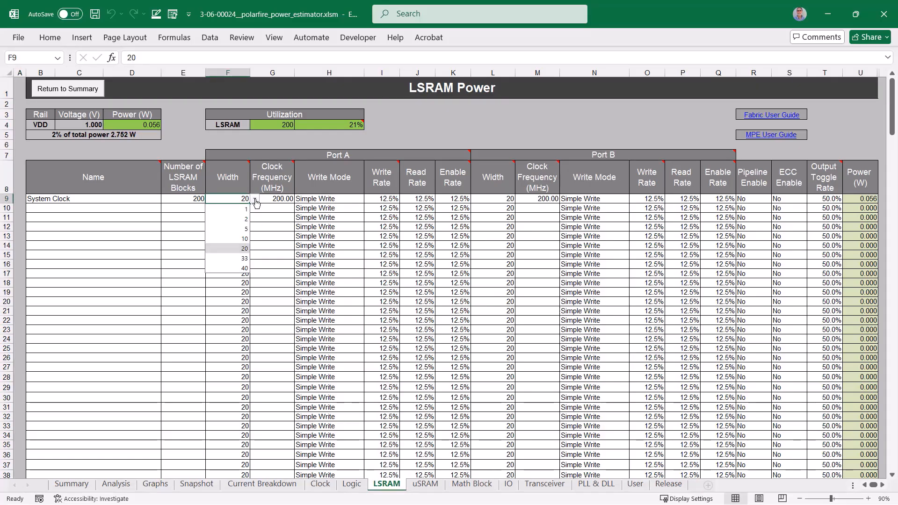
left_click(255, 200)
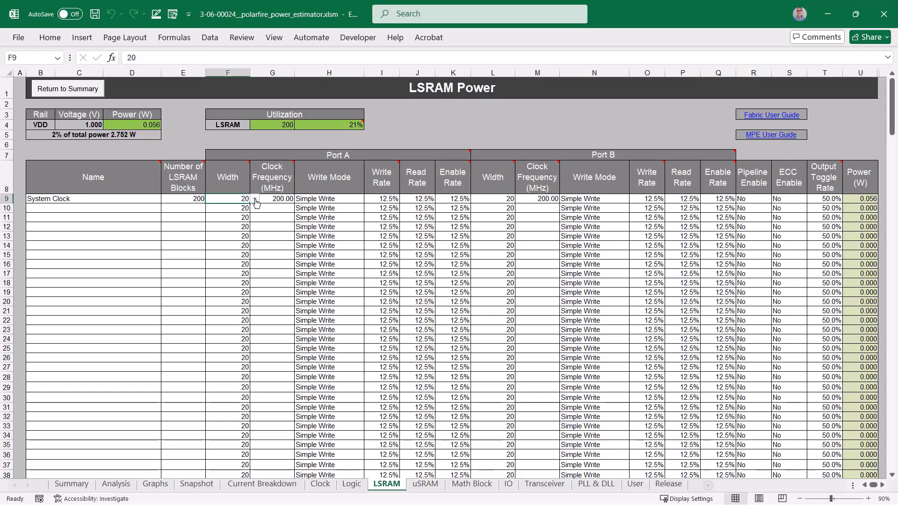
Step: Review the System Clock entries on the uSRAM, Math Block and IO sheets
left_click(420, 486)
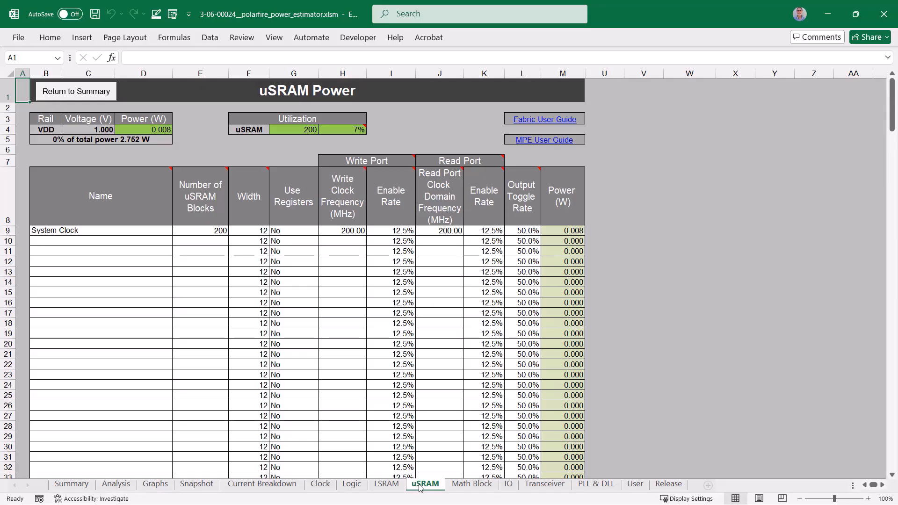
left_click(466, 485)
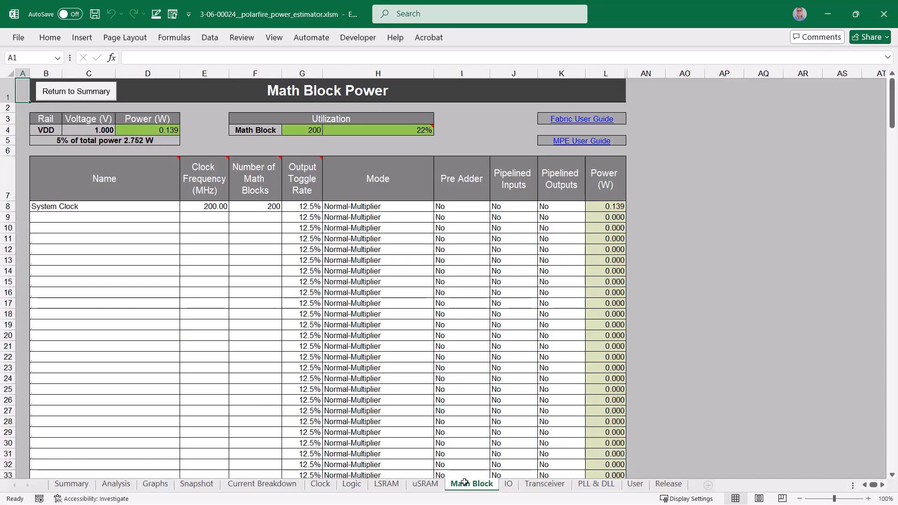
left_click(510, 484)
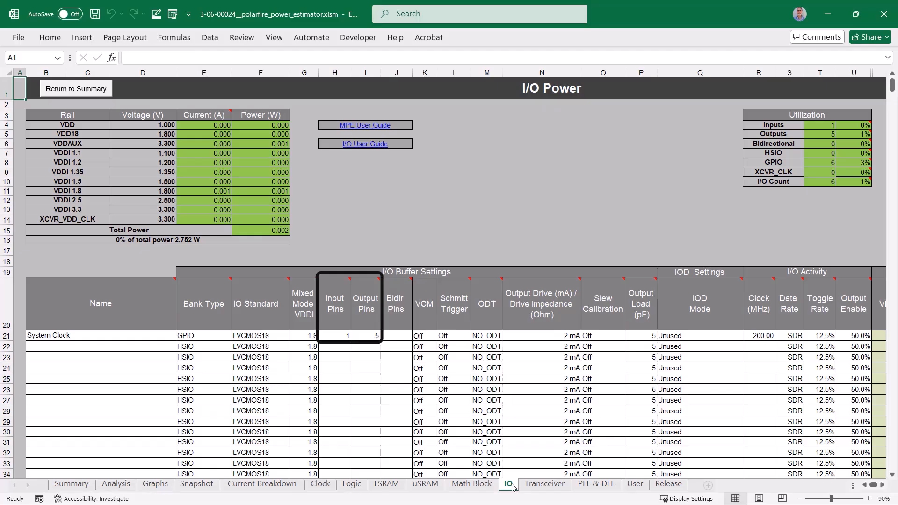
Step: Set the output drive of the System Clock entry on the IO sheet to 8 mA
left_click(577, 338)
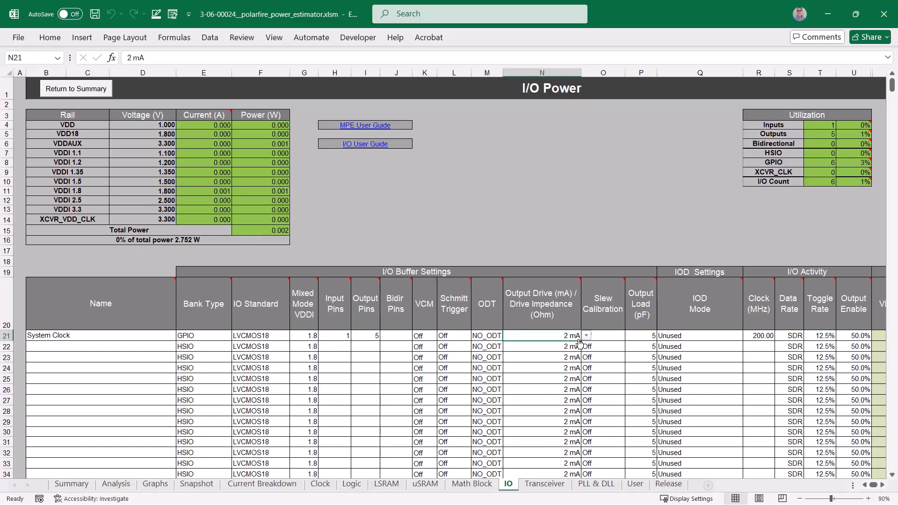
left_click(586, 336)
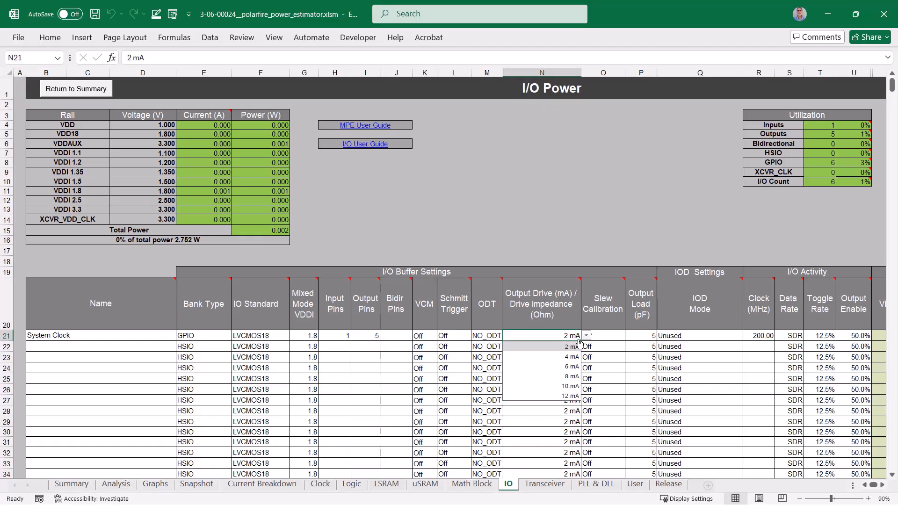
left_click(571, 377)
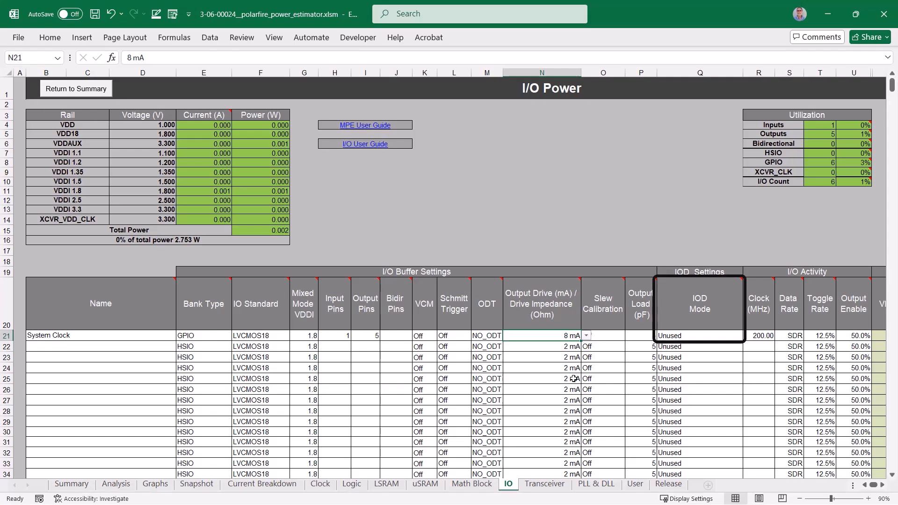
Step: Name the first Transceiver sheet entry Xcvr_blk and check its protocol preset options, leaving the preset blank
left_click(545, 485)
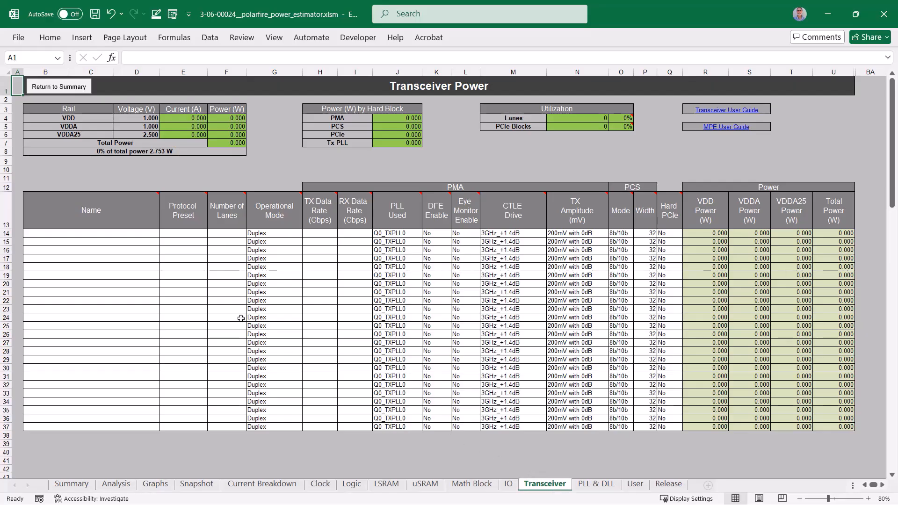
left_click(87, 235)
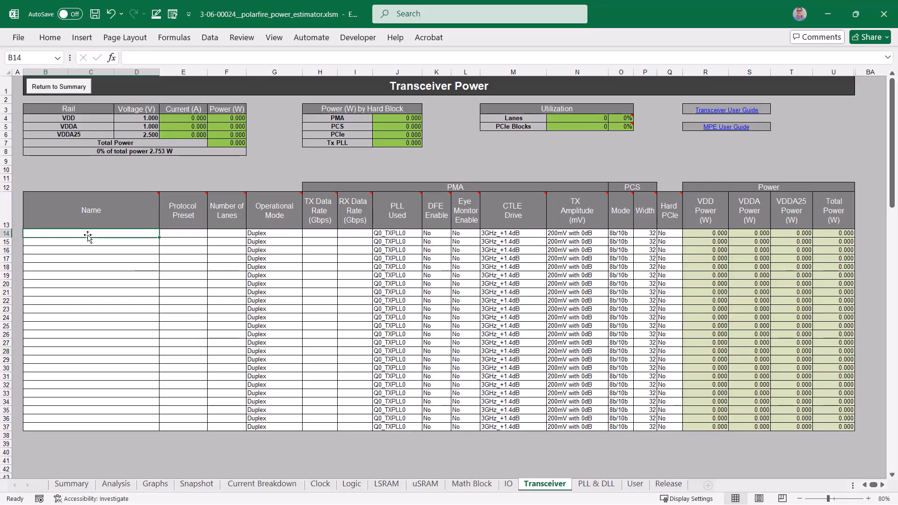
type("Xcvr")
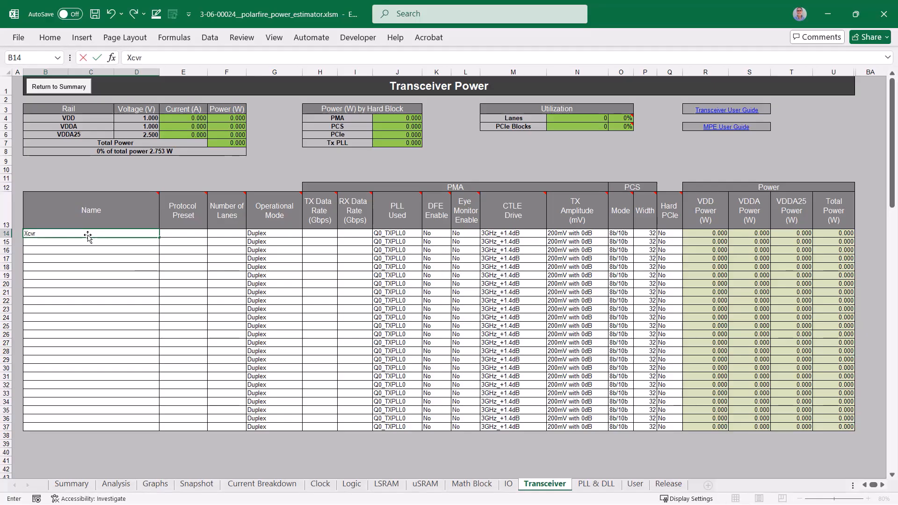
type("_blk")
left_click(181, 233)
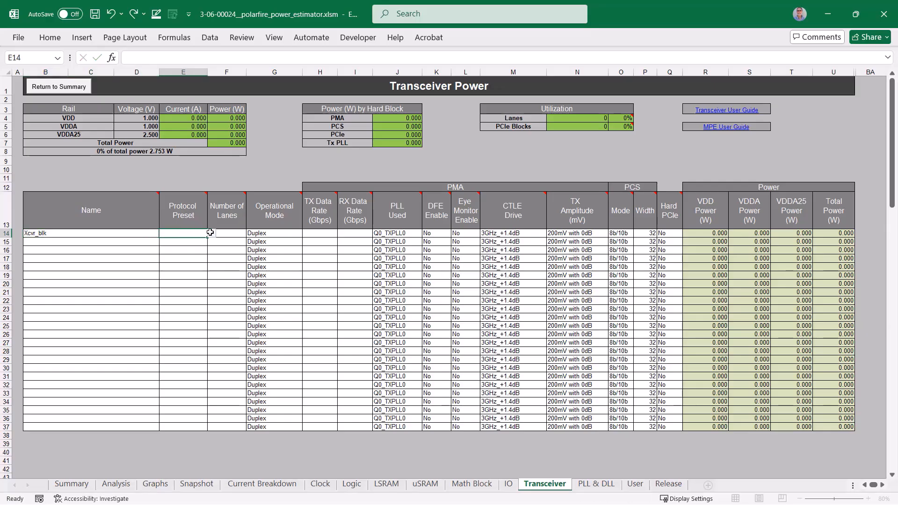
left_click(211, 236)
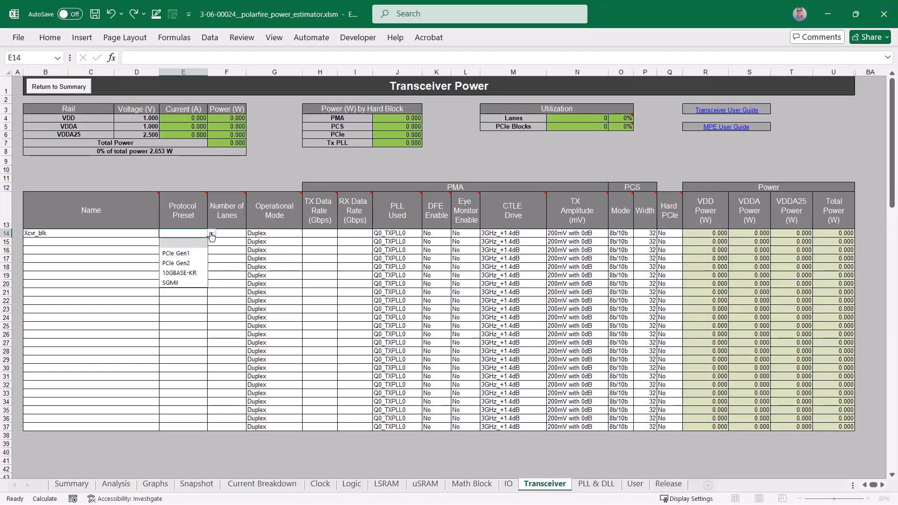
left_click(211, 236)
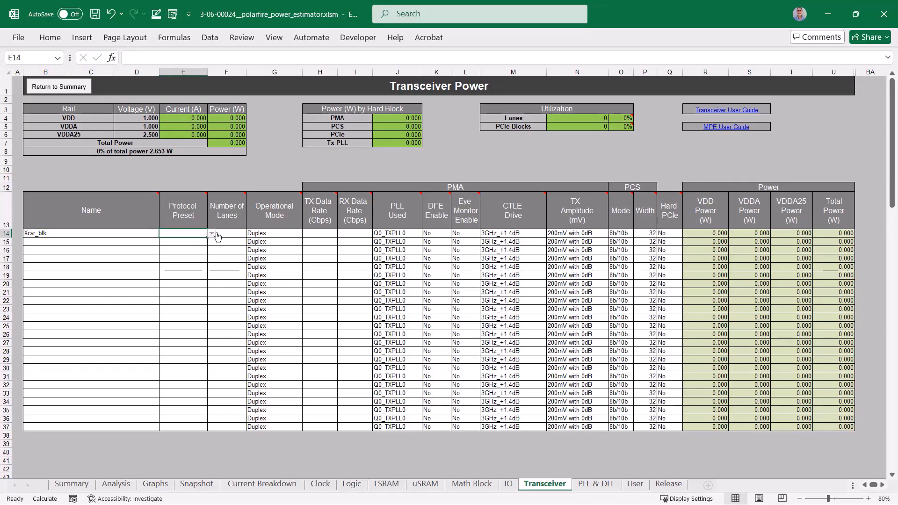
Step: Give the Xcvr_blk transceiver 2 lanes, with TX and RX data rates of 5 Gbps each
left_click(230, 233)
type("2")
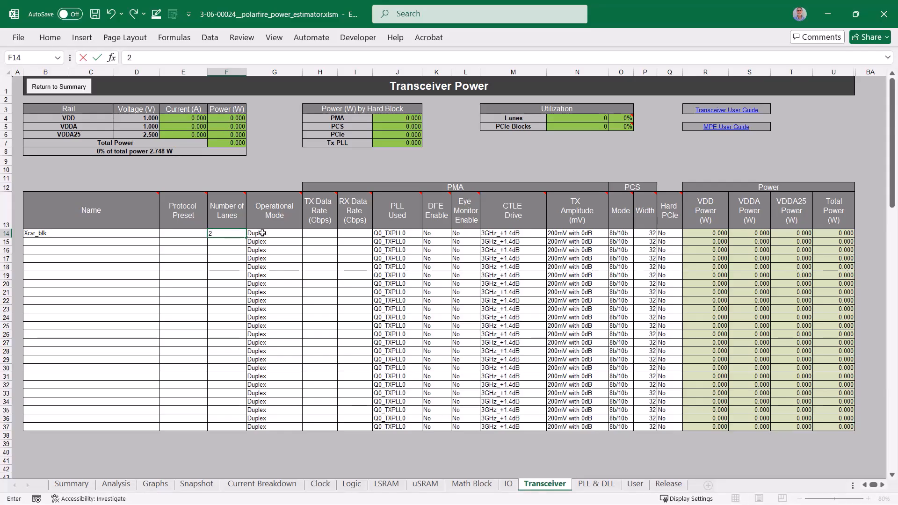
left_click(318, 233)
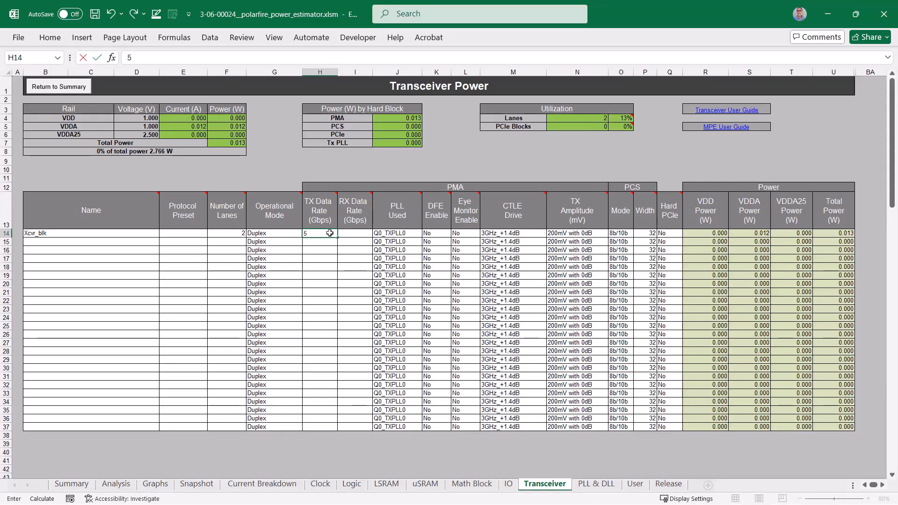
left_click(346, 233)
type("5")
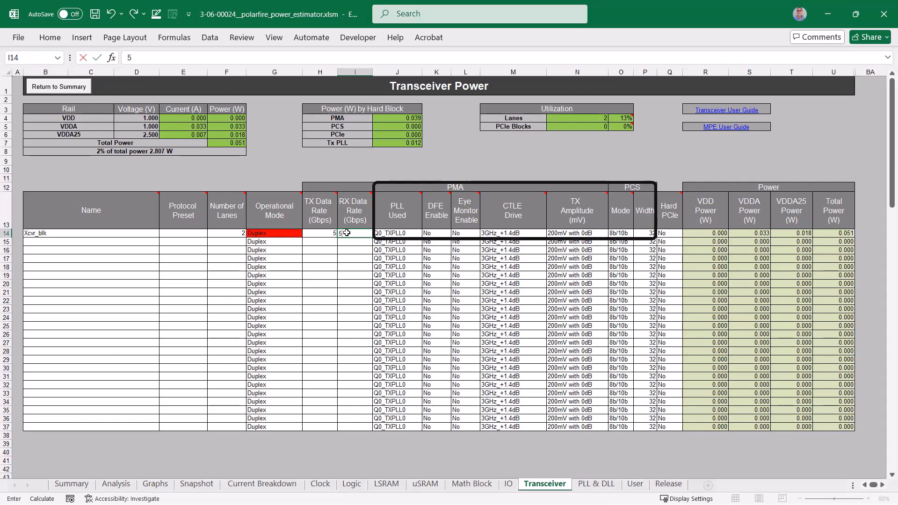
key("Return")
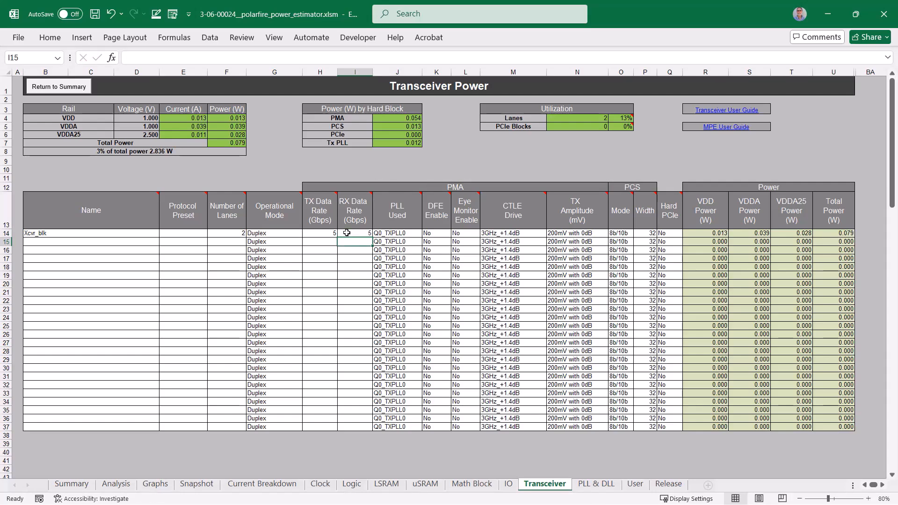
Step: Add a PLL named my_PLL with a 160 MHz reference clock, 200 MHz on Output 0 and 40 MHz on Output 1
left_click(592, 484)
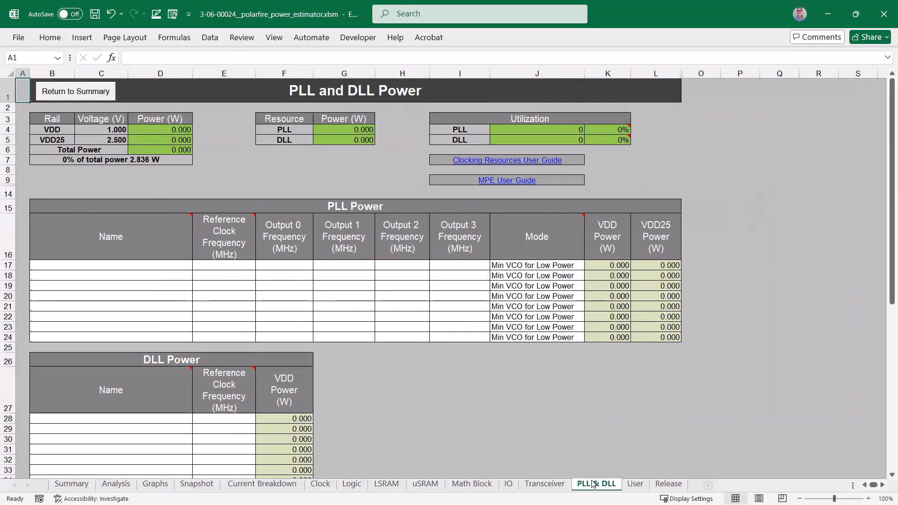
left_click(147, 267)
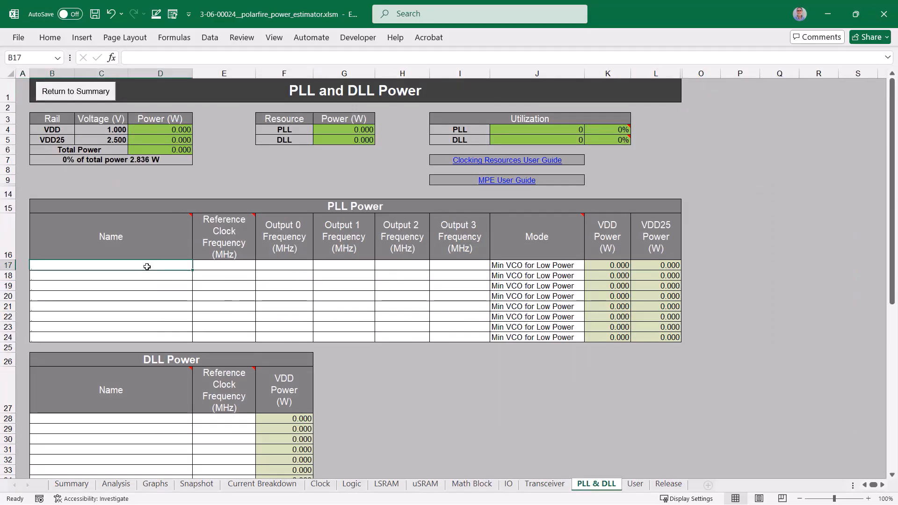
type("my_PLL")
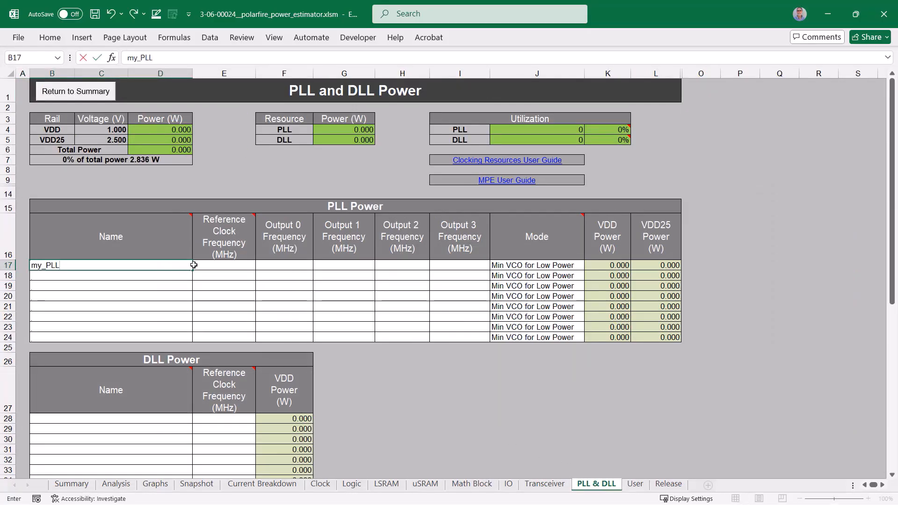
left_click(216, 263)
type("160")
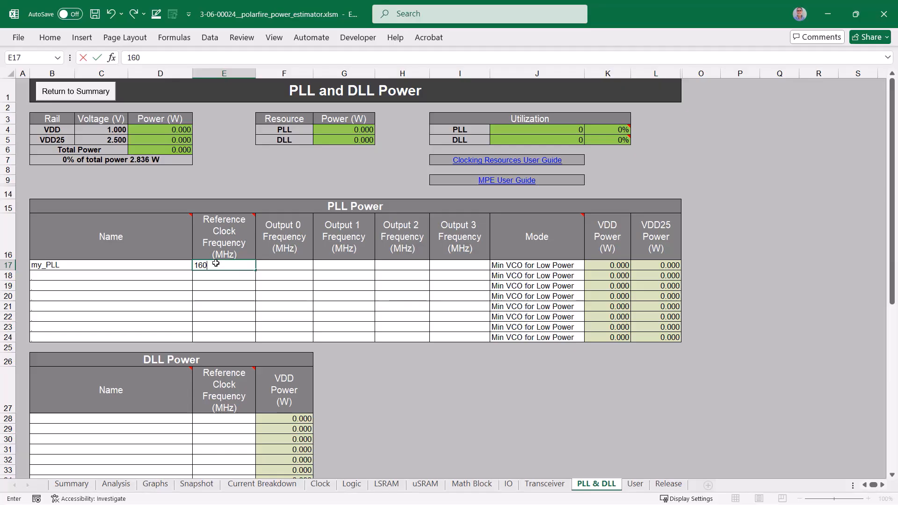
key("Tab")
type("200")
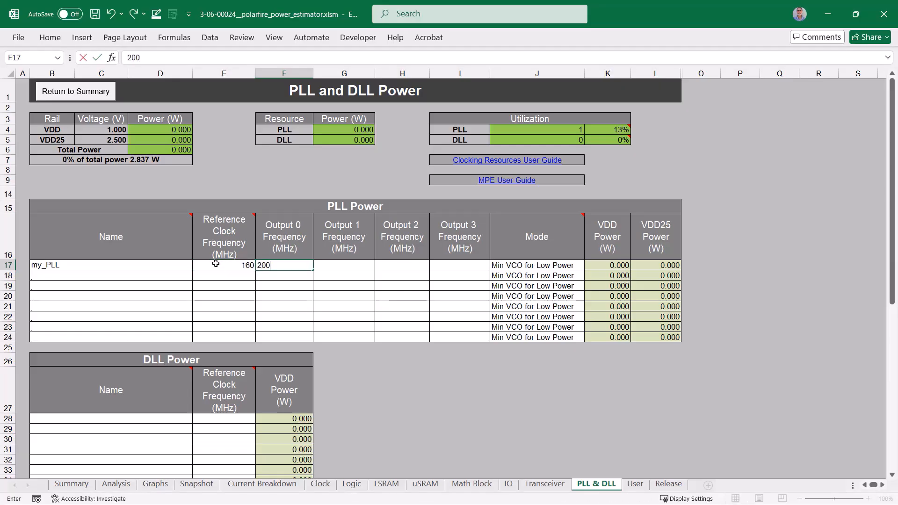
key("Tab")
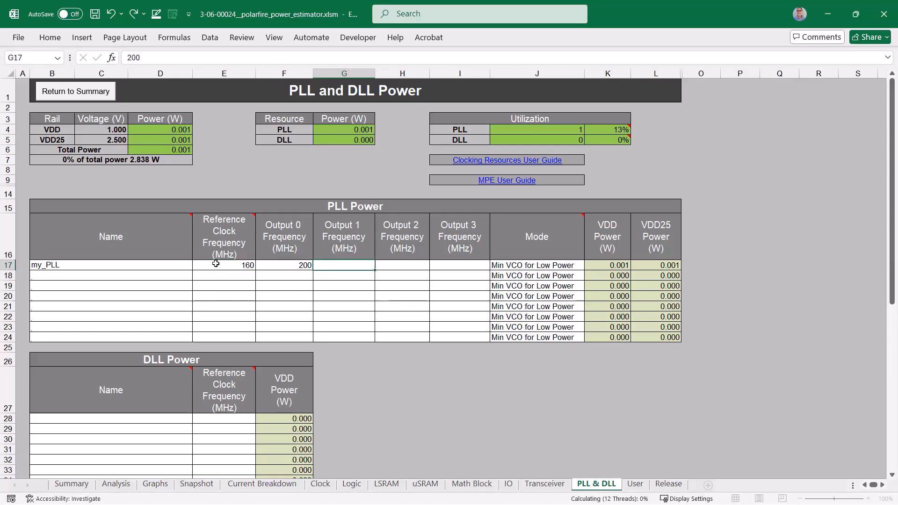
type("40")
key("Return")
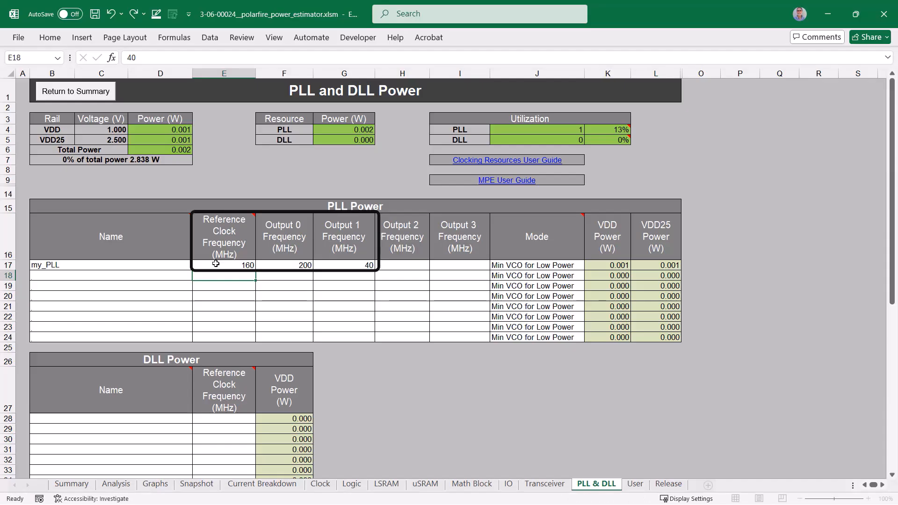
Step: Create a snapshot of the current estimate from the Summary sheet and view the power graphs
left_click(71, 484)
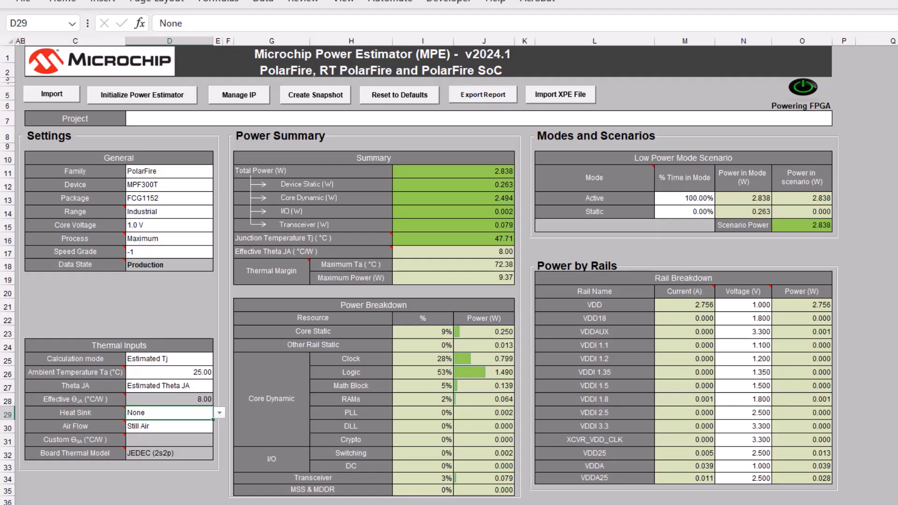
left_click(300, 94)
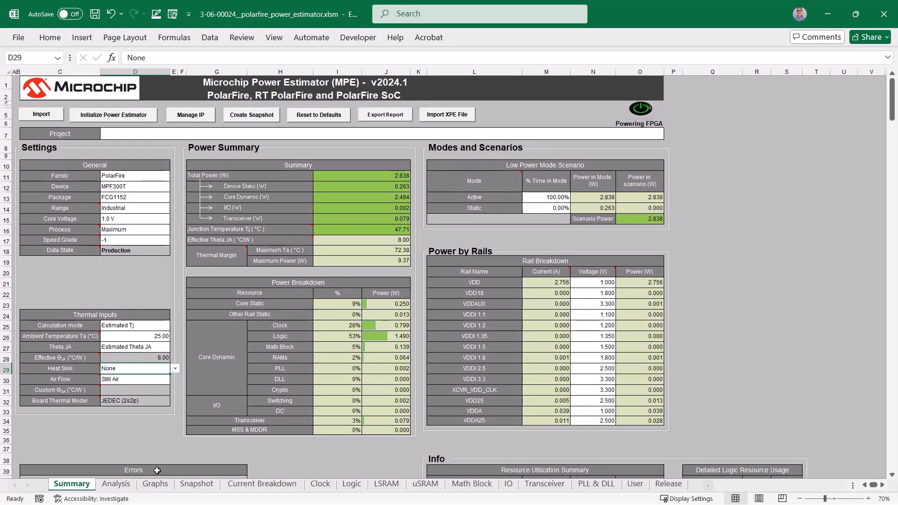
left_click(149, 484)
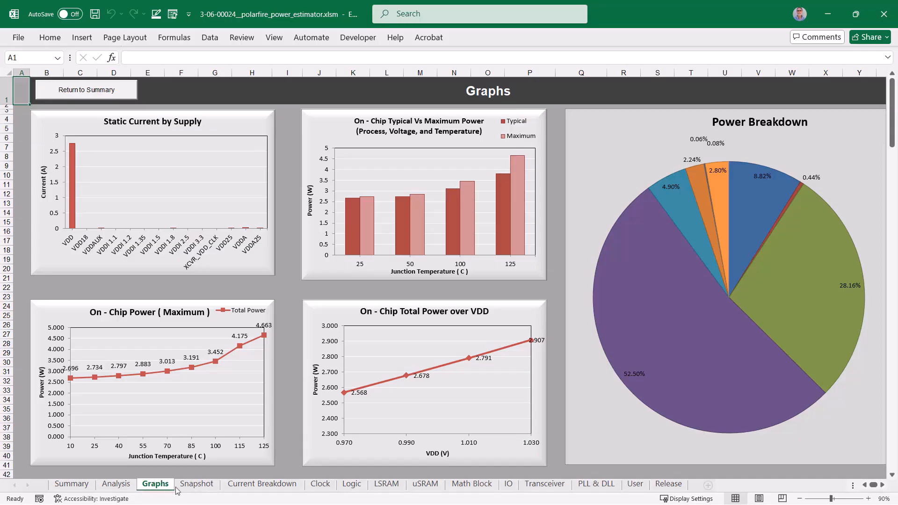
Step: Name the first snapshot "Estimate 1" on the Snapshot sheet
left_click(194, 484)
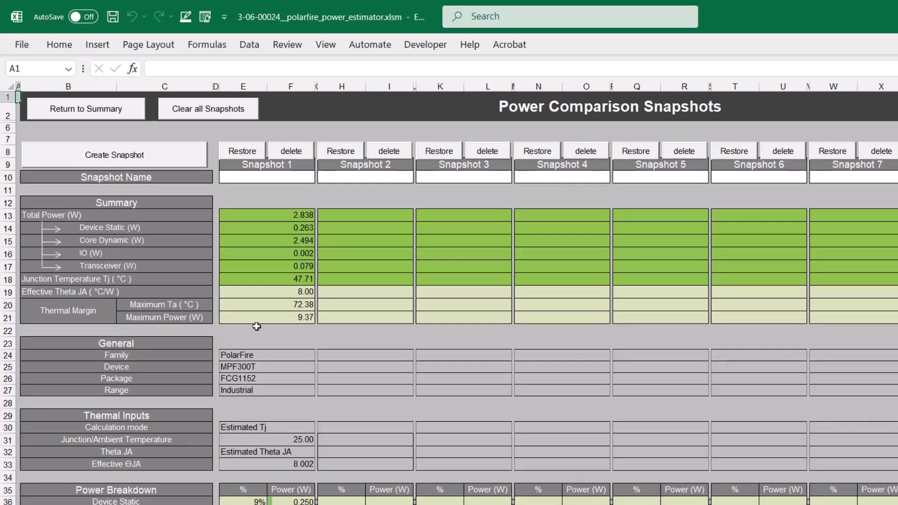
left_click(273, 180)
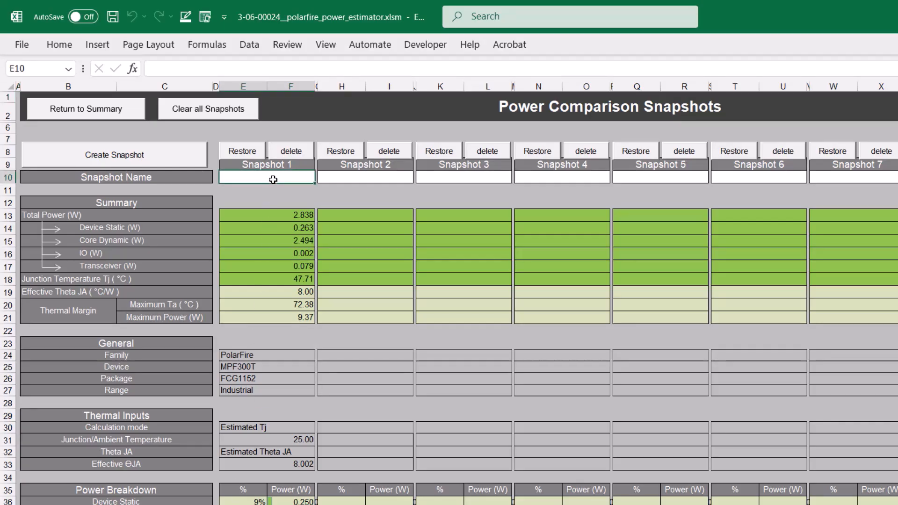
type("Estimat")
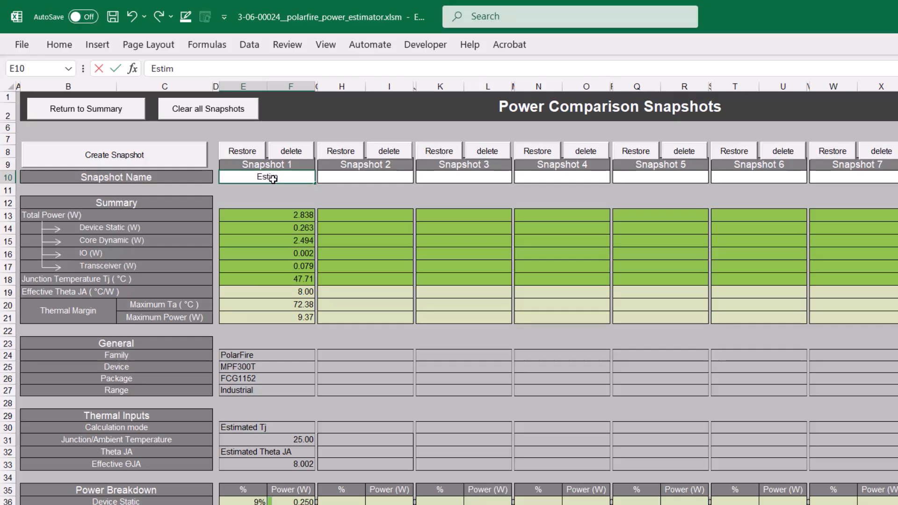
type("e 1")
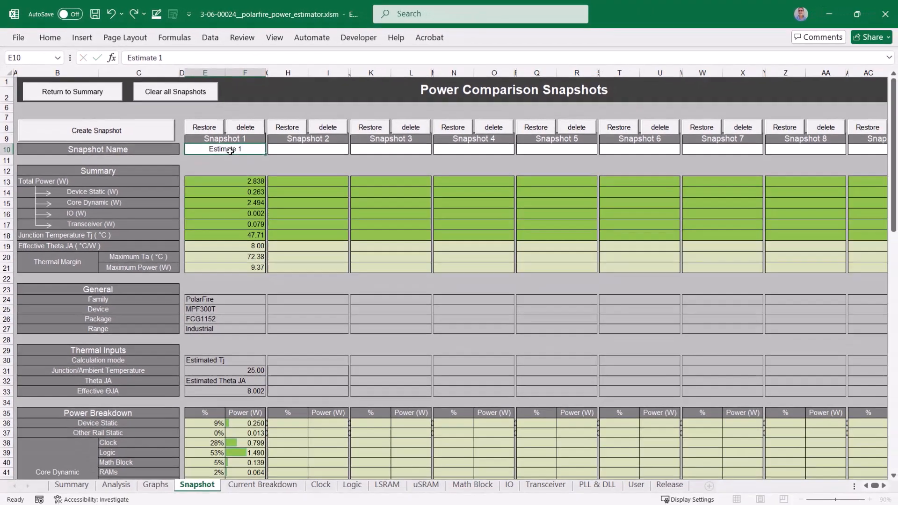
key("Return")
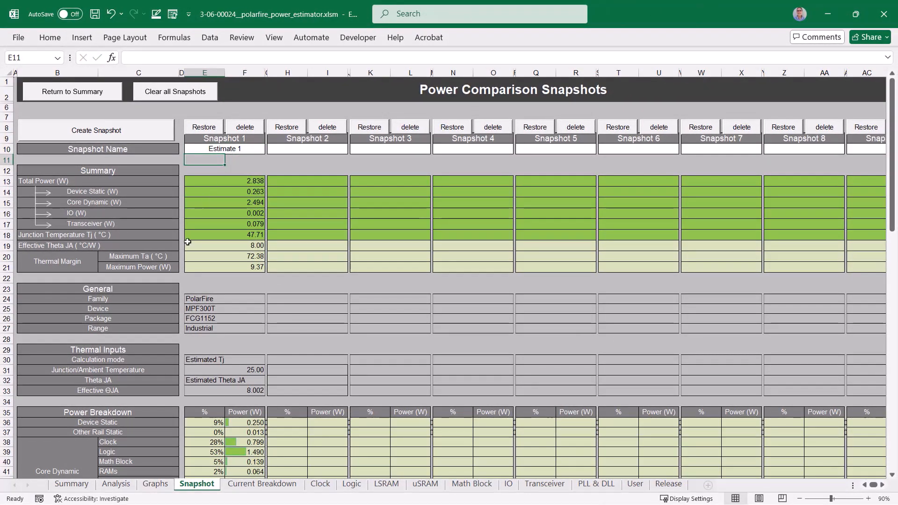
Step: Set the ambient temperature on the Summary sheet to 30 °C and create a snapshot of that estimate
left_click(72, 485)
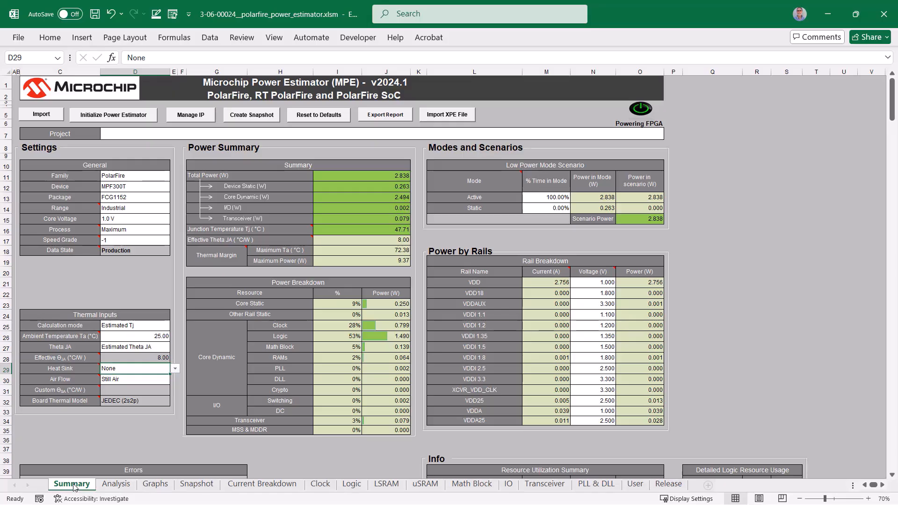
left_click(159, 336)
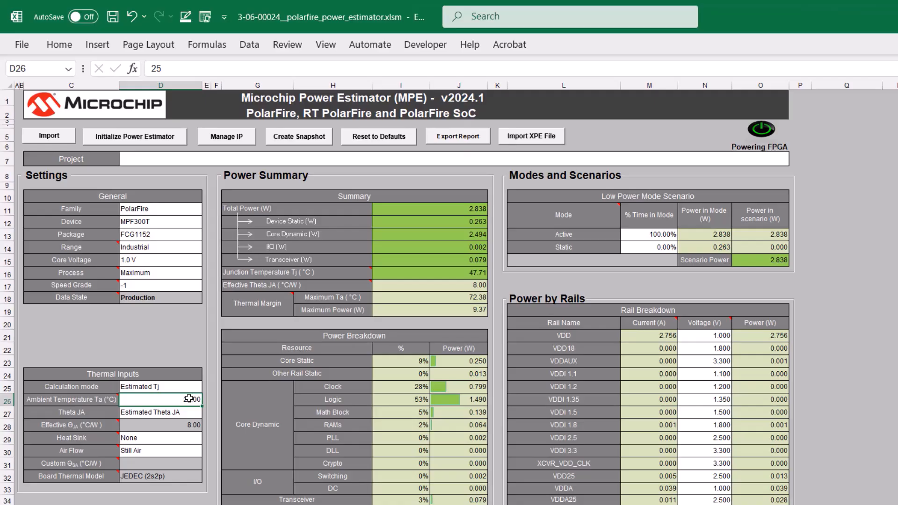
type("30")
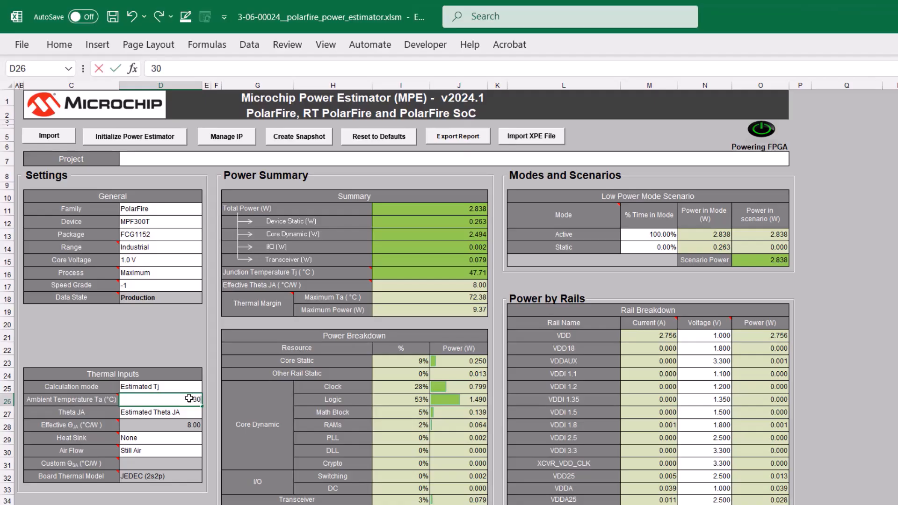
key("Return")
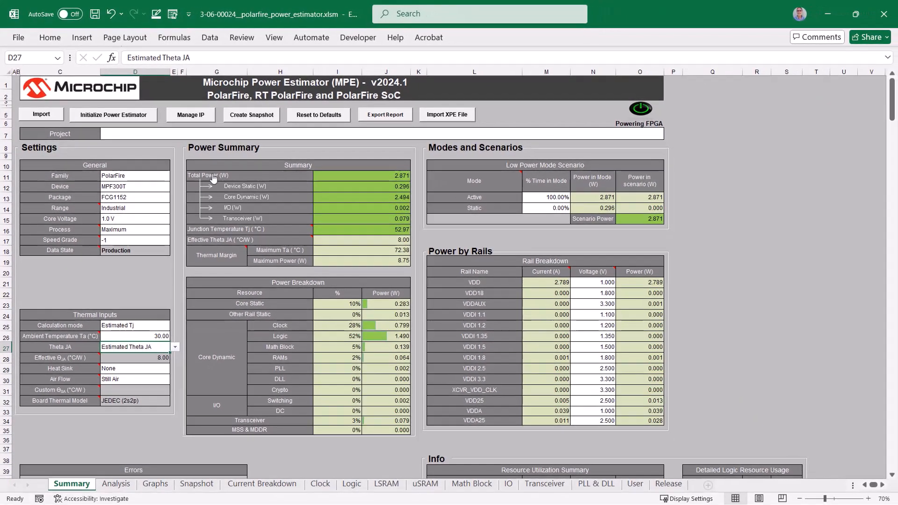
left_click(233, 118)
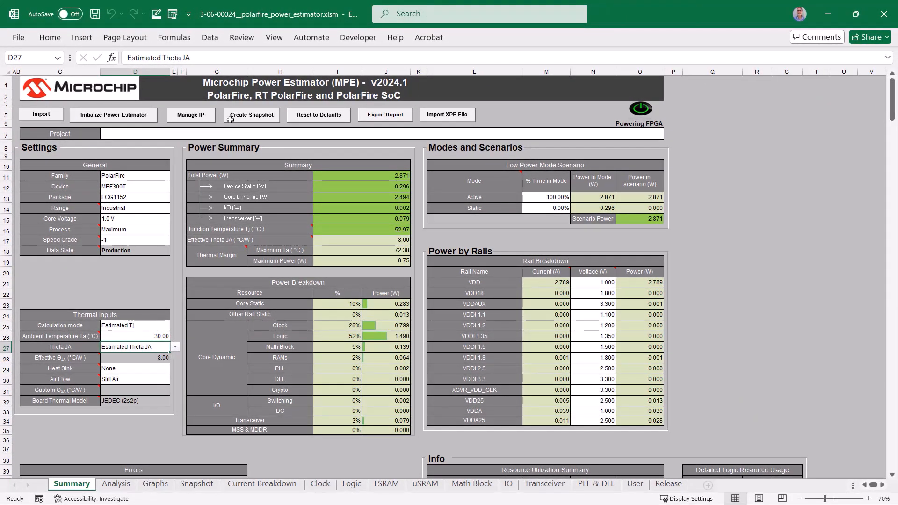
Step: Raise the ambient temperature to 40 °C and capture another snapshot
left_click(161, 336)
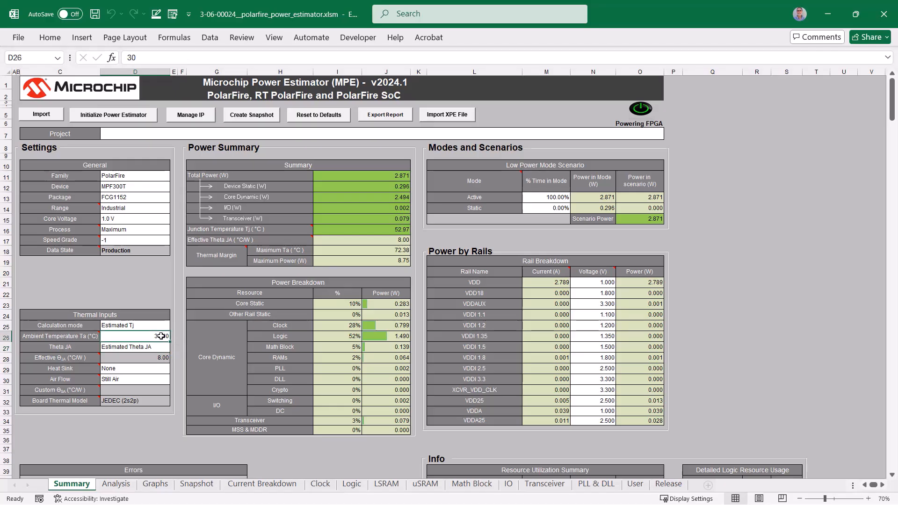
type("40")
key("Return")
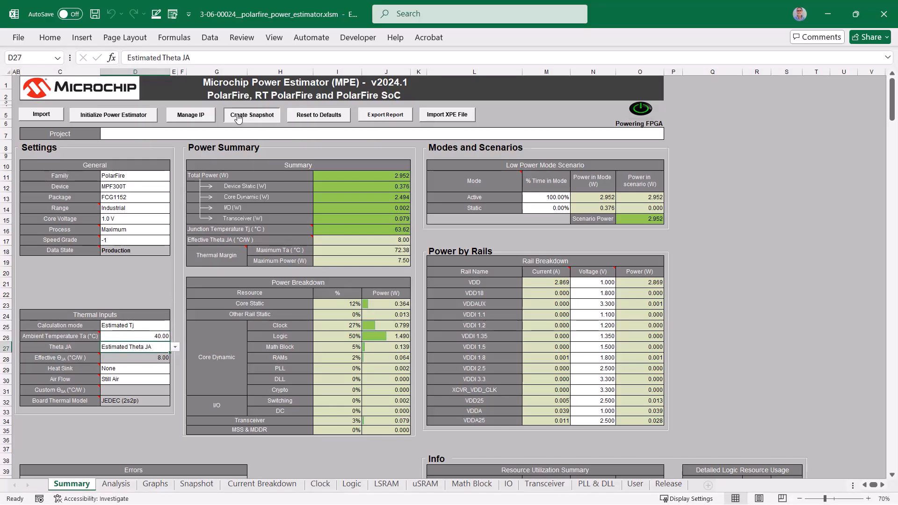
Step: Set the ambient temperature in the thermal inputs to 50 °C
left_click(158, 334)
type("50")
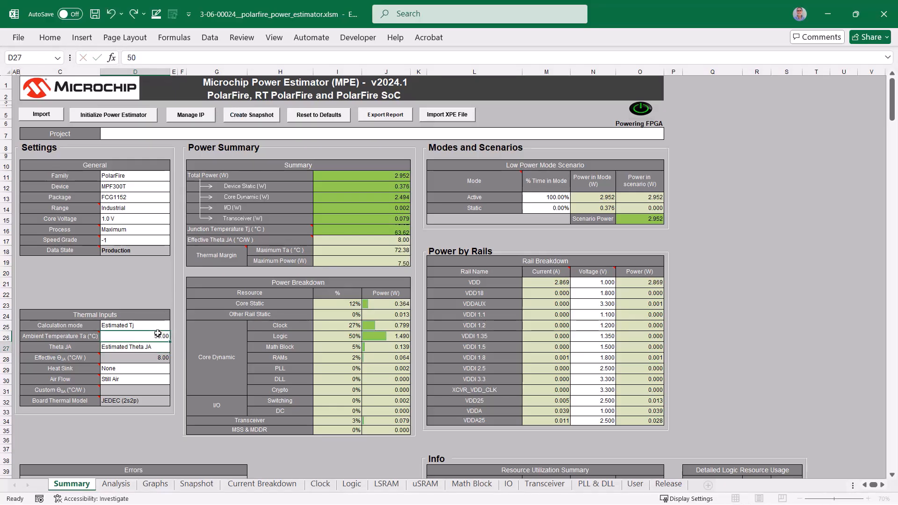
key("Return")
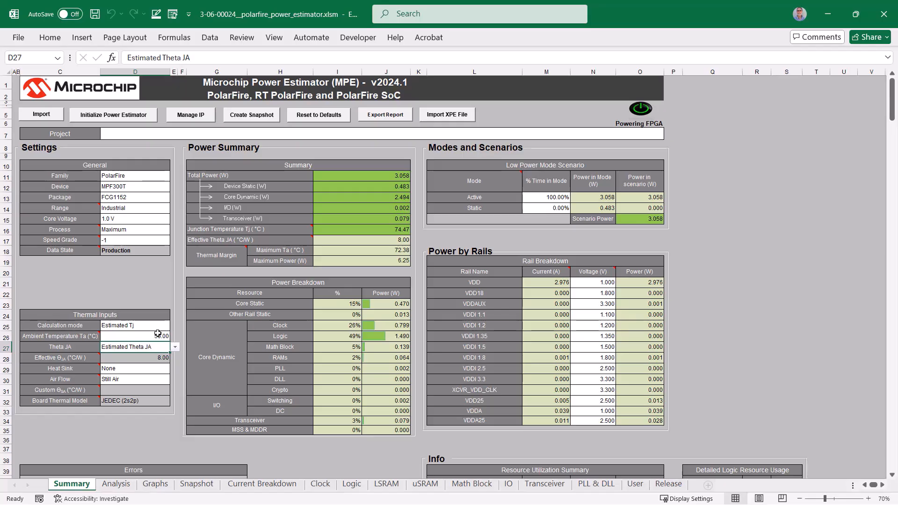
Step: Set the ambient temperature in the thermal inputs to 60 °C and create a snapshot of the estimate
left_click(157, 336)
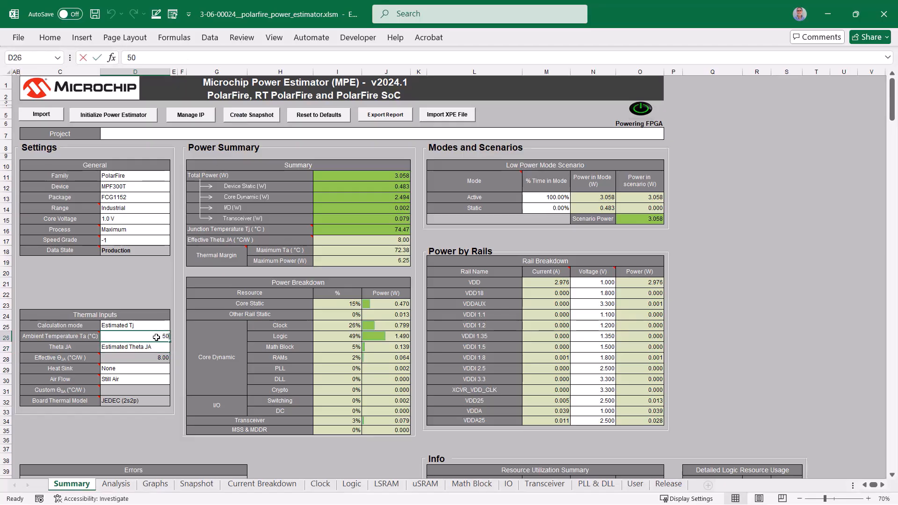
type("60")
key("Return")
left_click(251, 115)
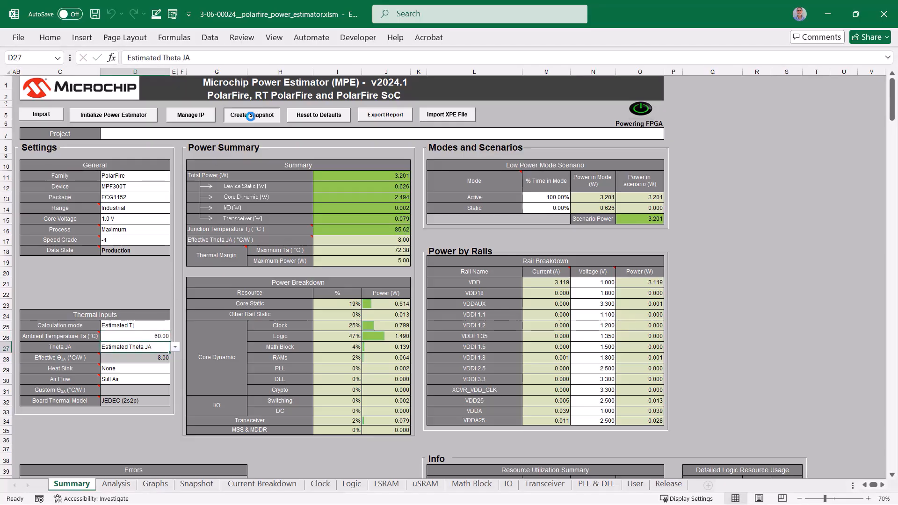
Step: Raise the ambient temperature to 70 °C and capture a snapshot of that estimate
left_click(157, 336)
type("70")
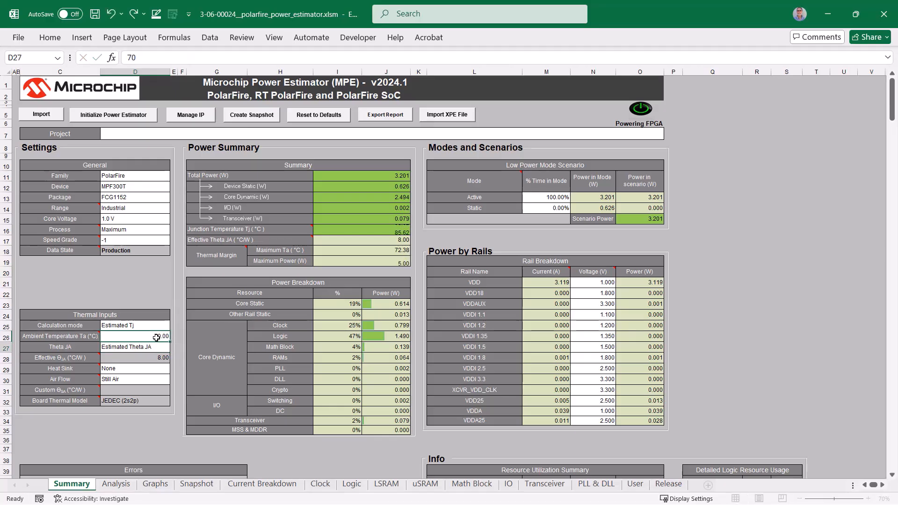
key("Return")
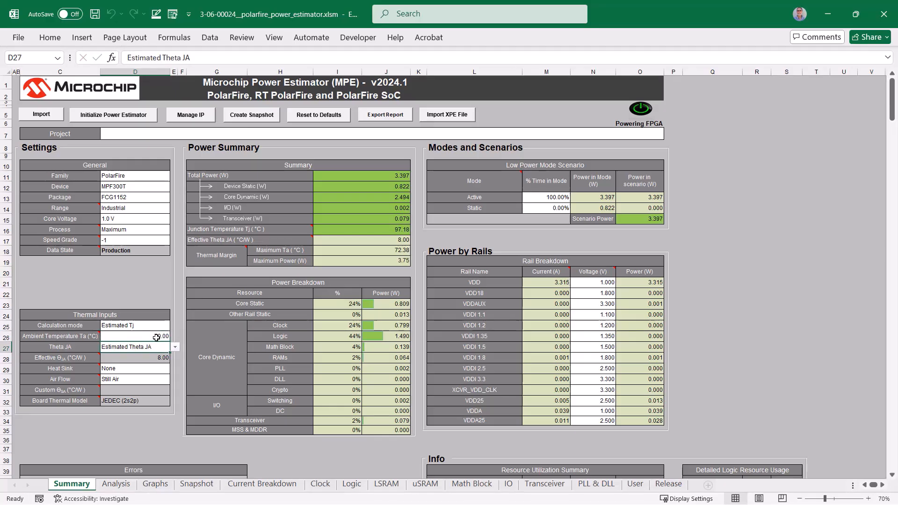
left_click(233, 117)
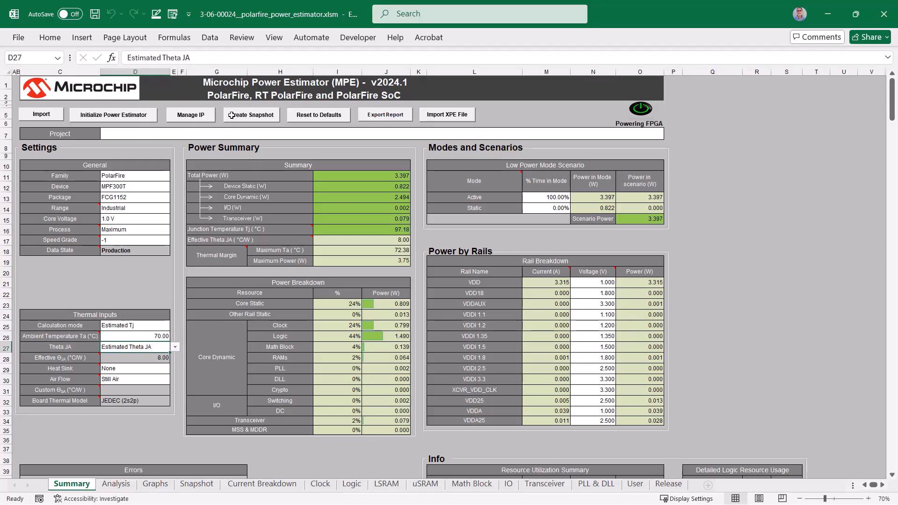
Step: Set the ambient temperature in the thermal inputs to 75 °C
left_click(153, 336)
type("75")
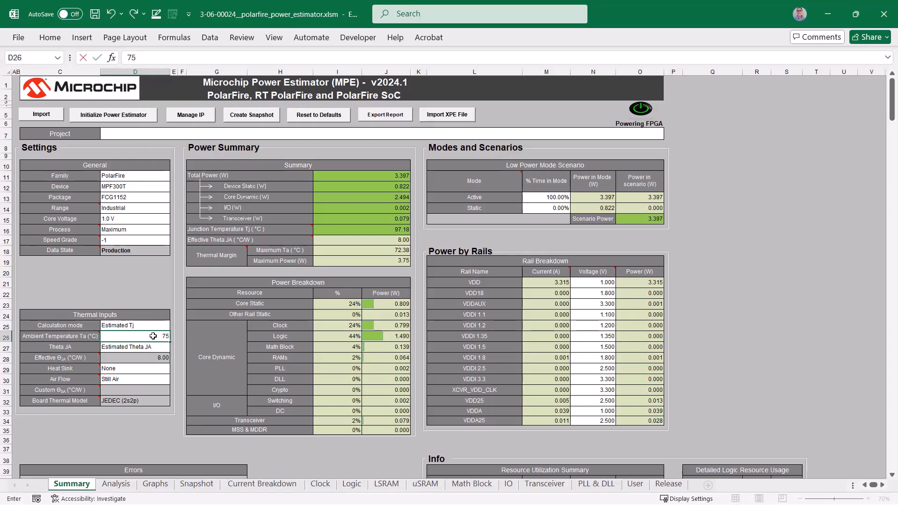
key("Return")
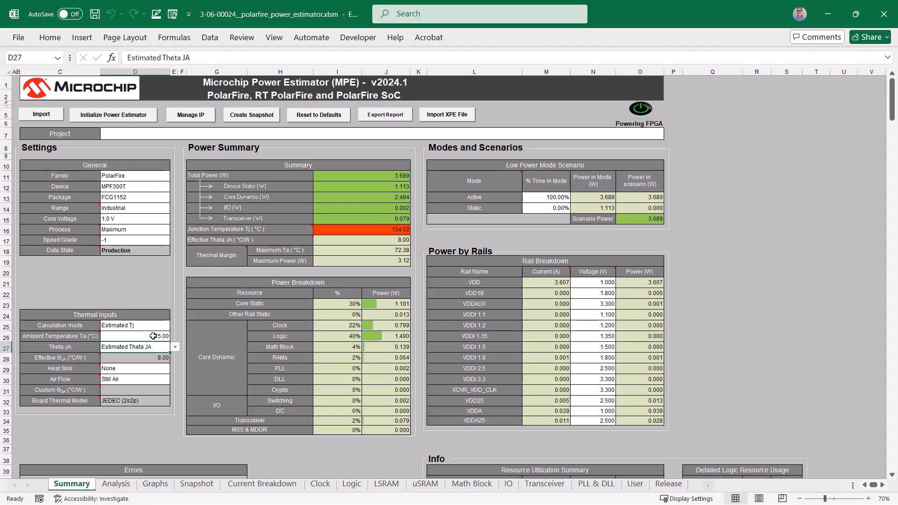
Step: Choose the 15 mm - Medium Profile heat sink in the thermal inputs and set its air flow to Still Air
left_click(154, 368)
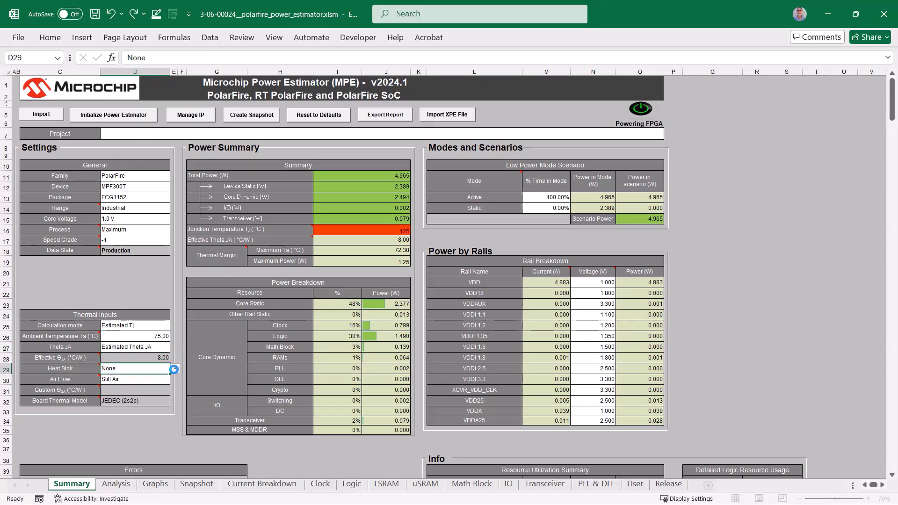
left_click(175, 369)
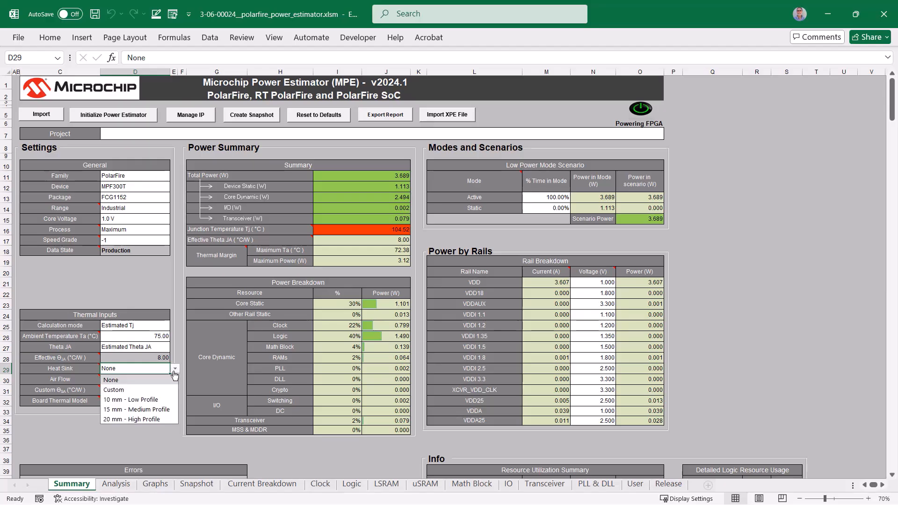
left_click(155, 409)
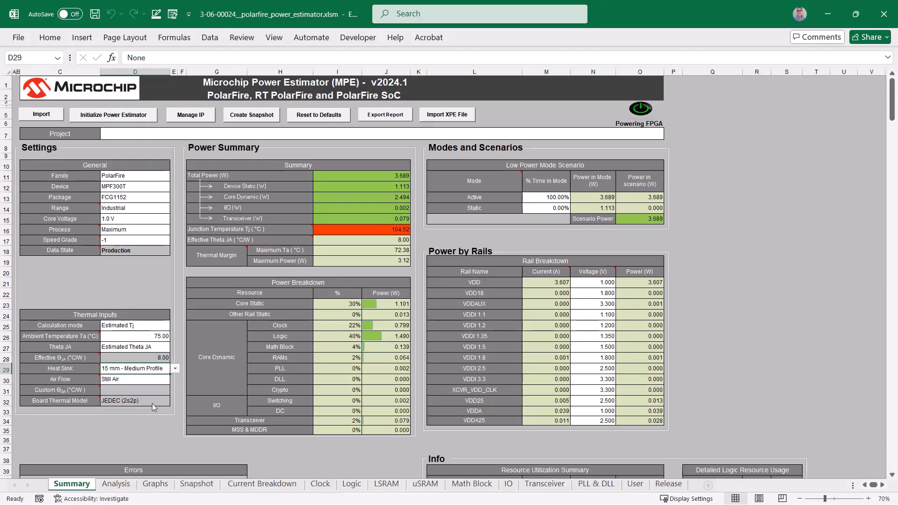
left_click(152, 384)
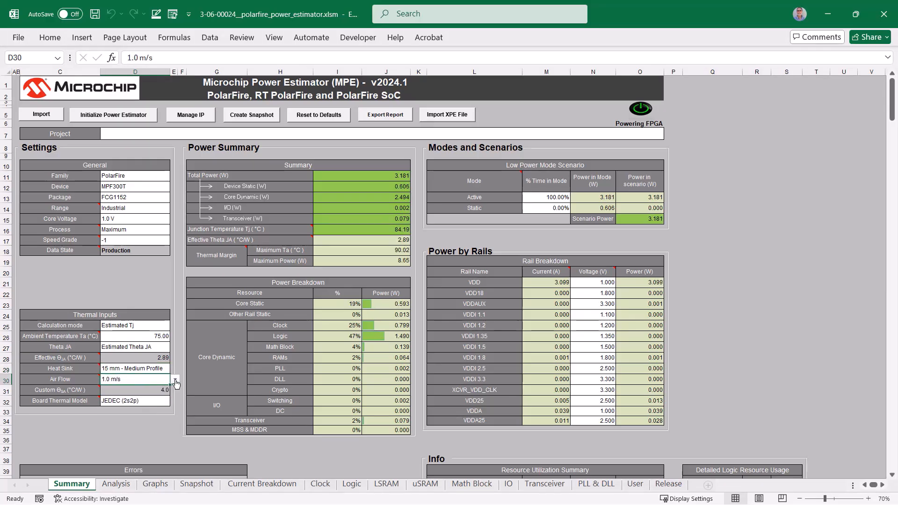
left_click(174, 380)
left_click(155, 391)
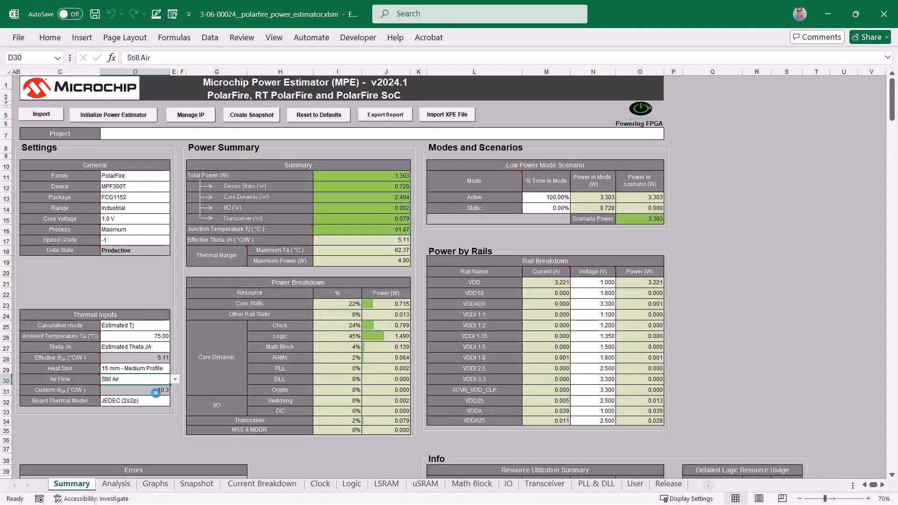
Step: With the heat sink applied, recalculate the estimate at ambient temperatures of 25 °C and 30 °C in turn
left_click(160, 335)
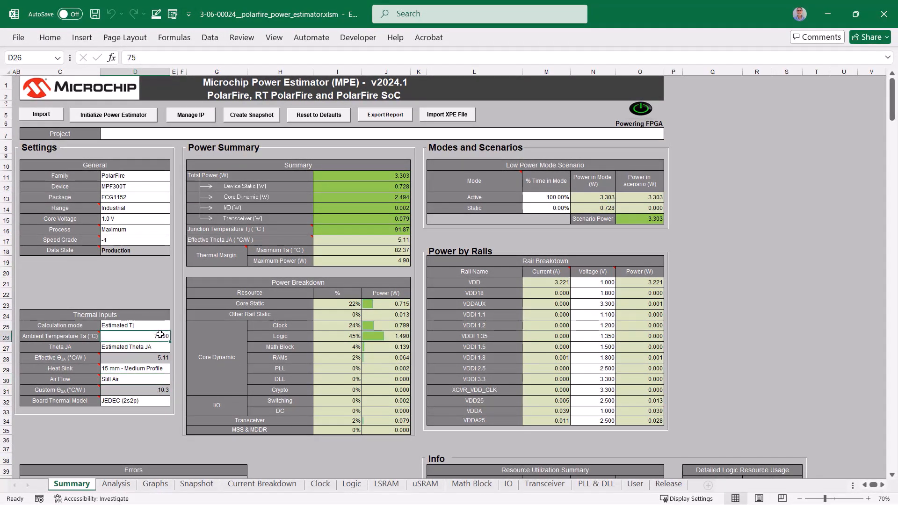
type("25")
key("Return")
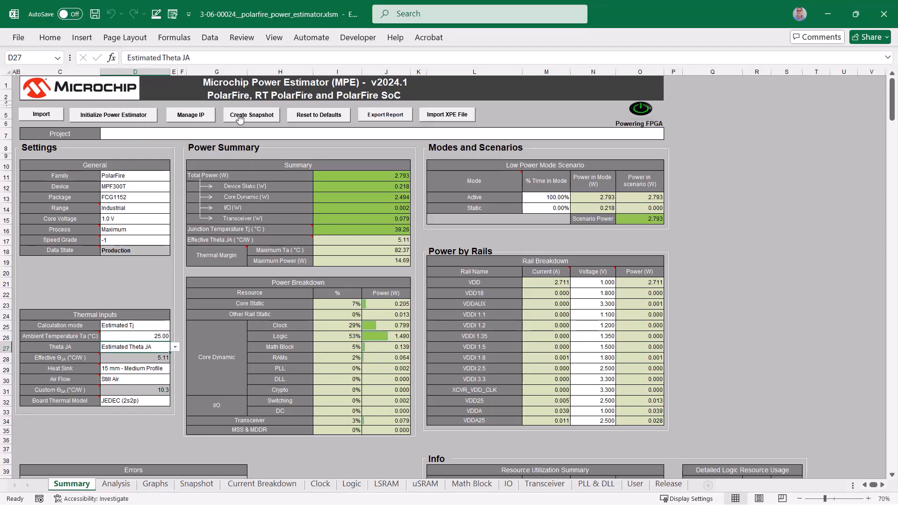
left_click(160, 335)
type("30")
key("Return")
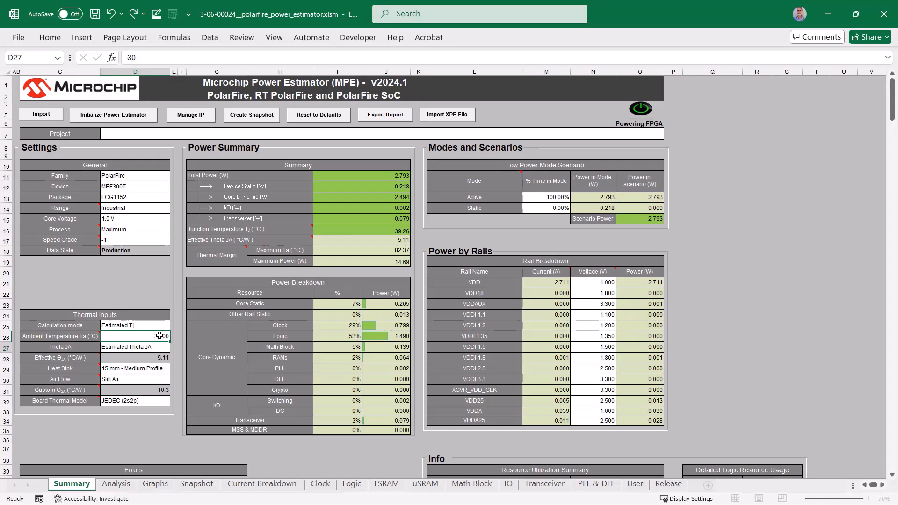
Step: Continue the heat sink estimates by setting the ambient temperature to 40 °C and then to 50 °C
left_click(160, 336)
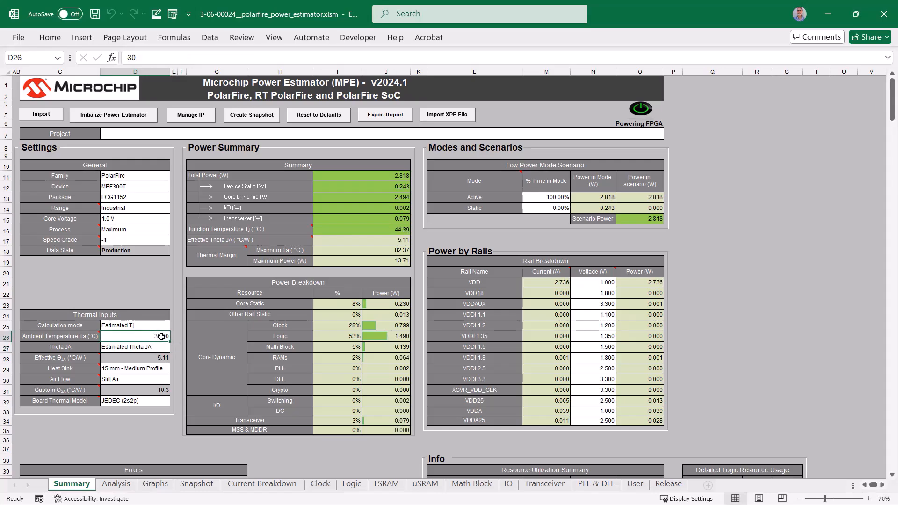
type("40")
key("Return")
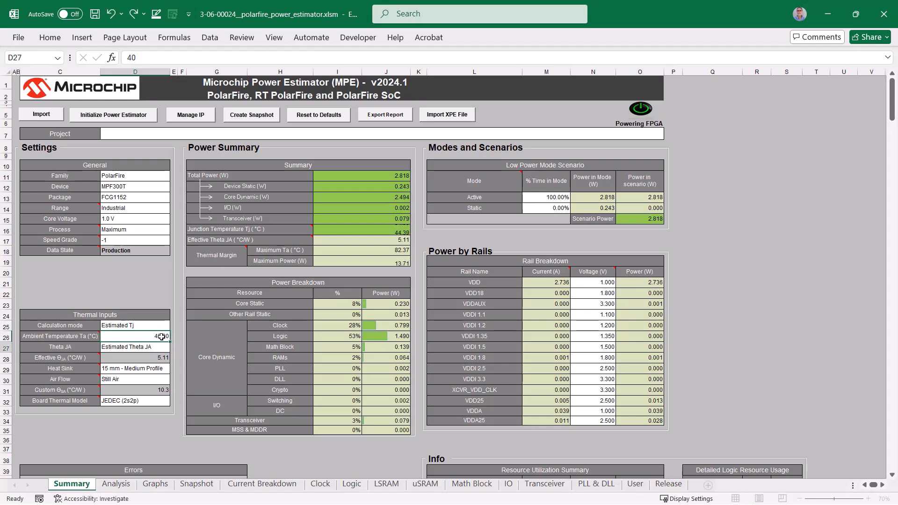
left_click(161, 336)
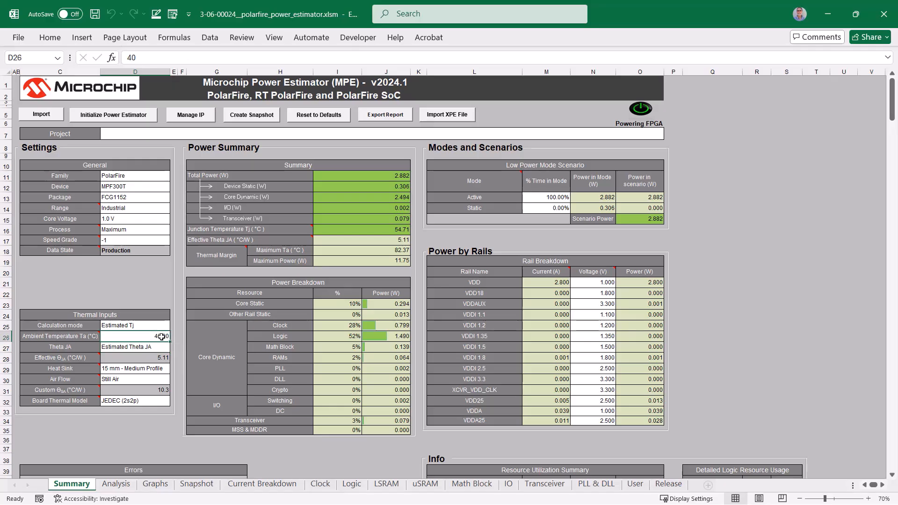
type("50")
key("Return")
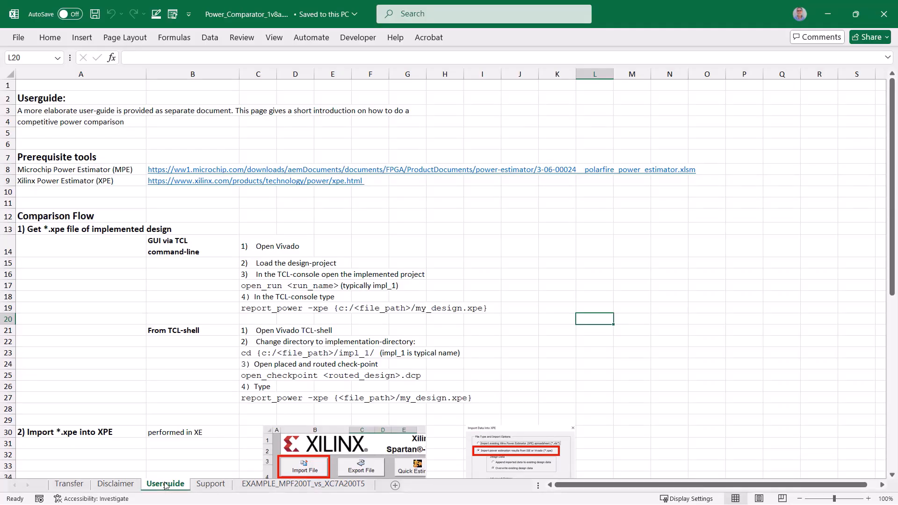
Step: On the Power Comparator workbook's Transfer sheet, change the Microchip Power Estimator file name to 3-06-00024__polarfire_power_estimator.xlsm
left_click(69, 484)
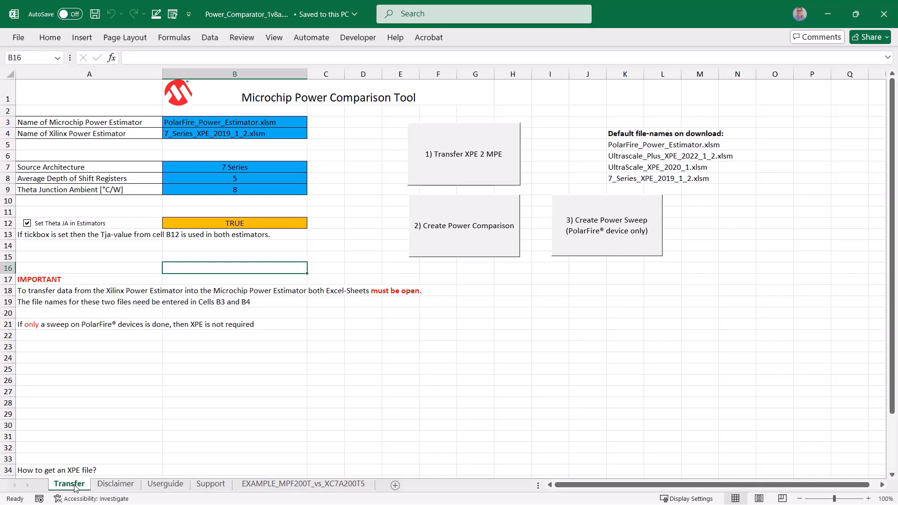
left_click_drag(292, 122, 246, 115)
left_click(218, 58)
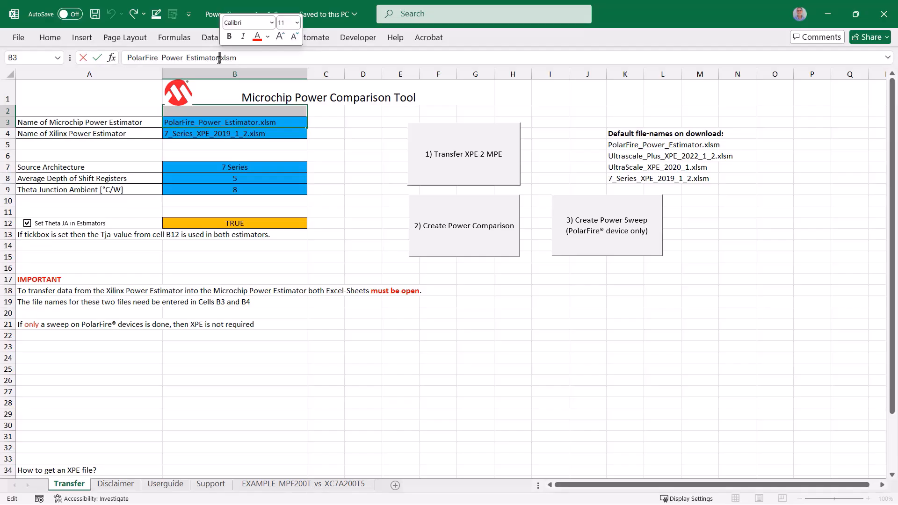
left_click_drag(218, 58, 122, 69)
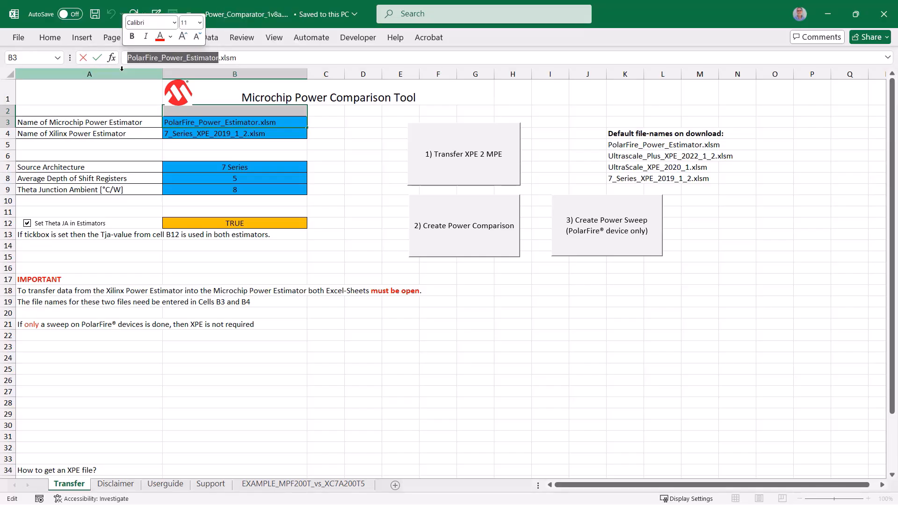
type("3-06-00024__polarfire_power_estimator")
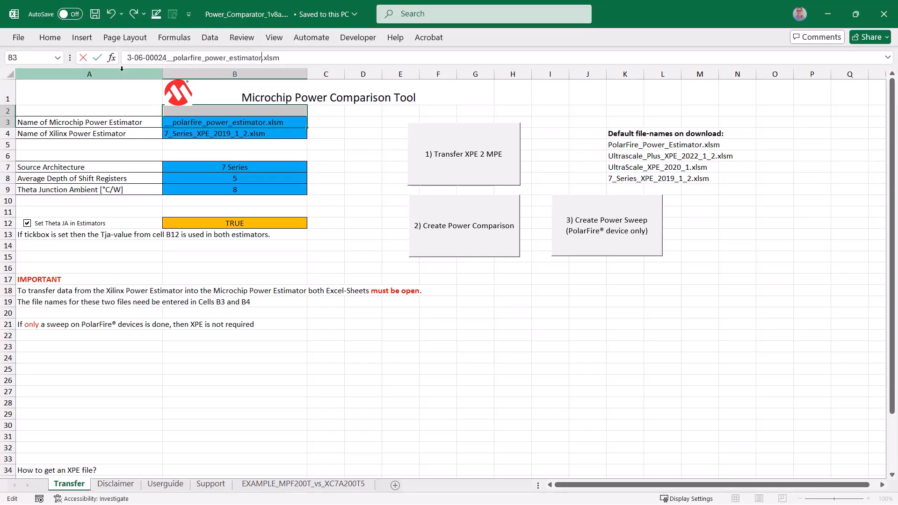
left_click(363, 223)
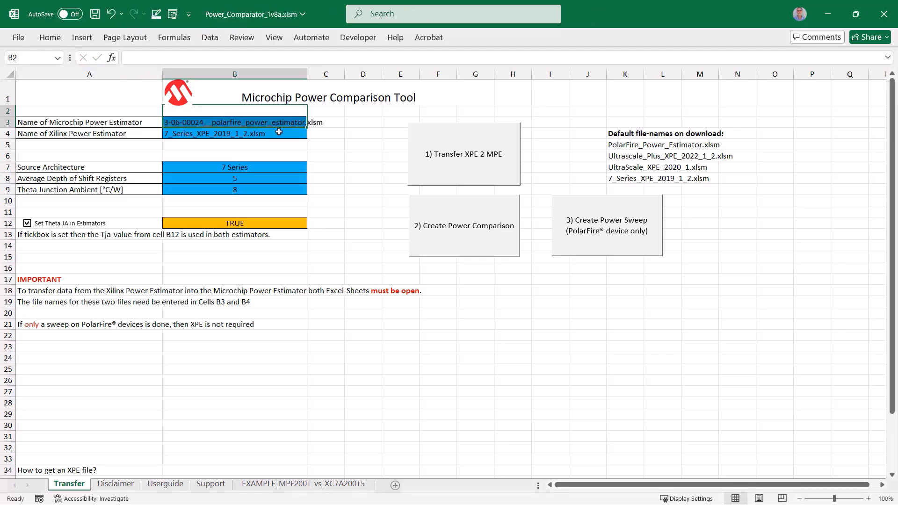
Step: Create the PolarFire-only power sweep and review its charts of power consumption and temperature versus ambient temperature
left_click(576, 251)
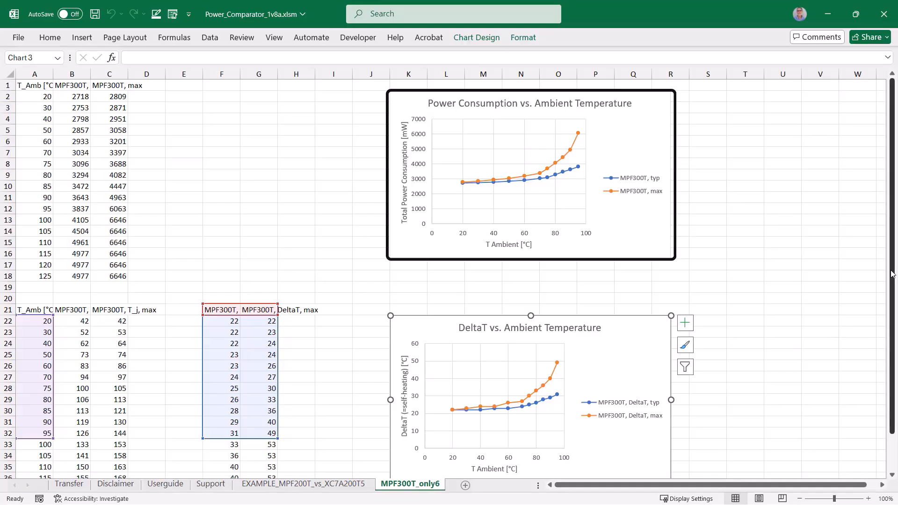
left_click_drag(893, 275, 893, 330)
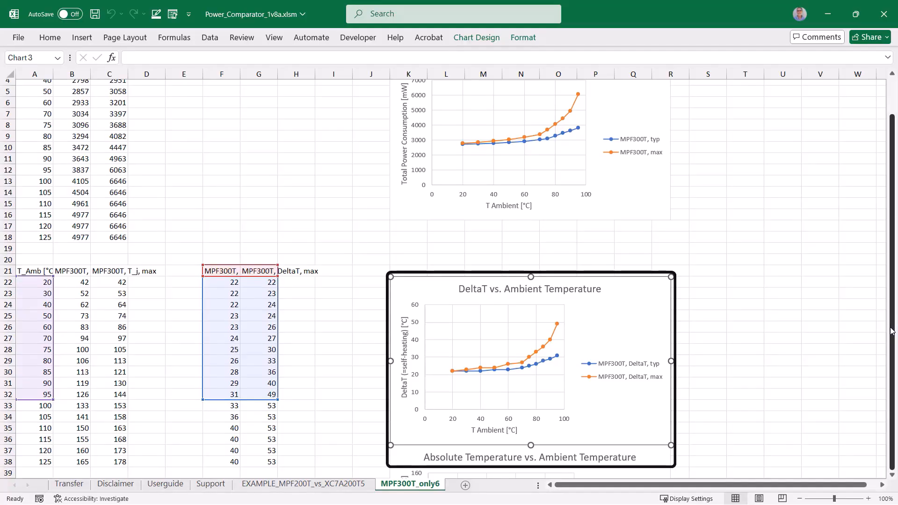
left_click(893, 474)
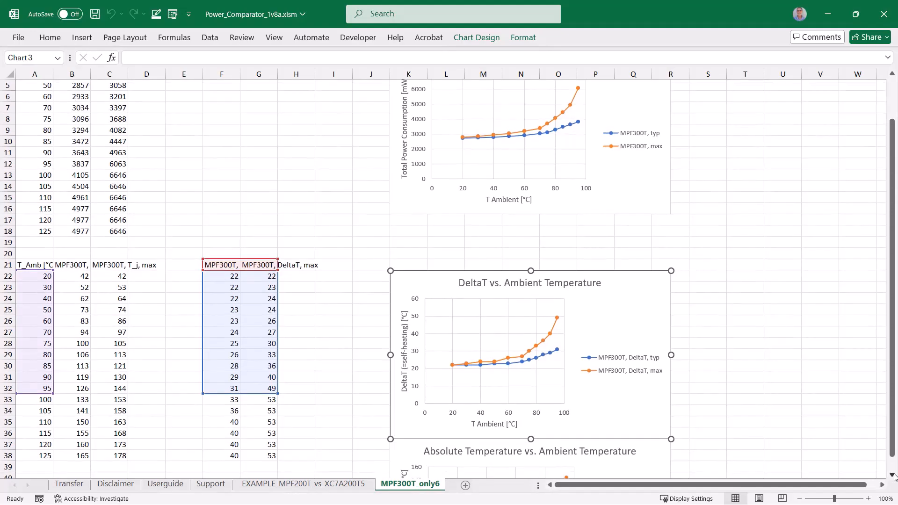